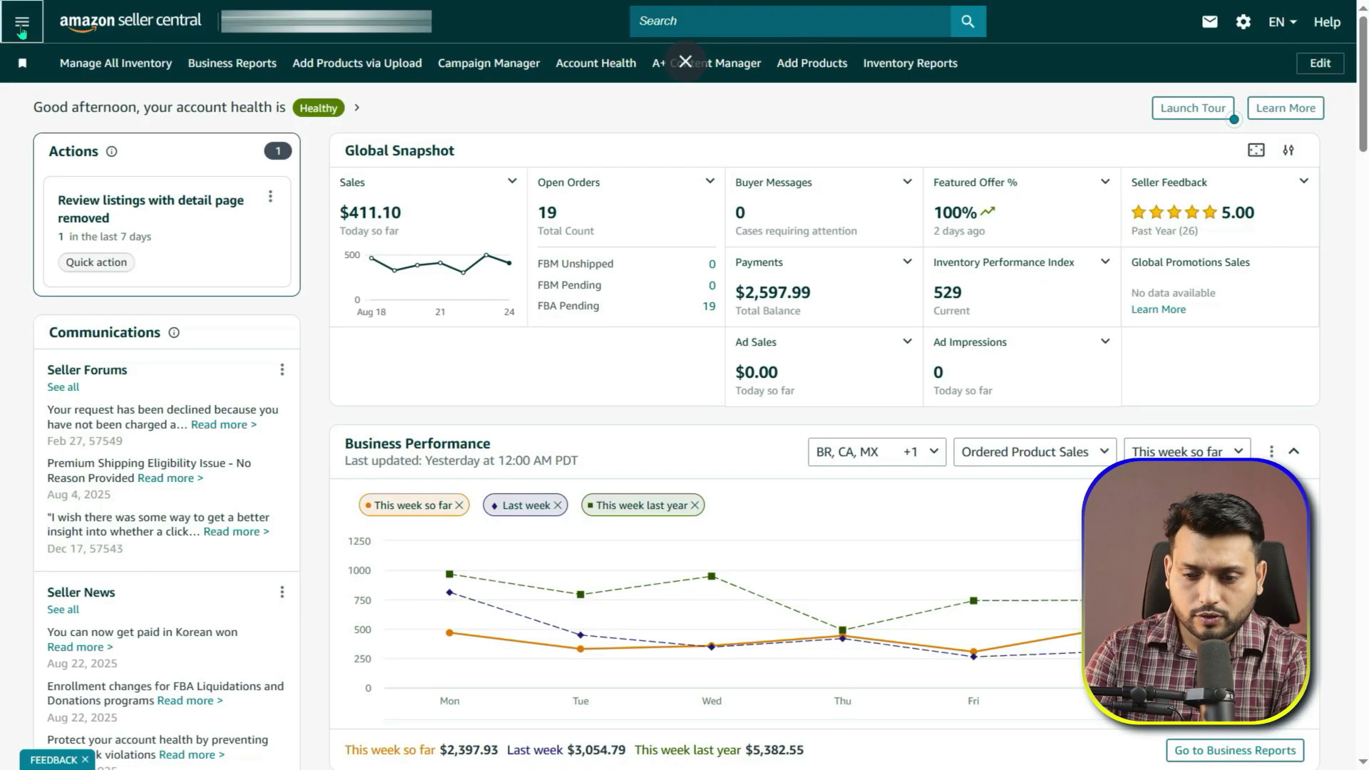
click(22, 29)
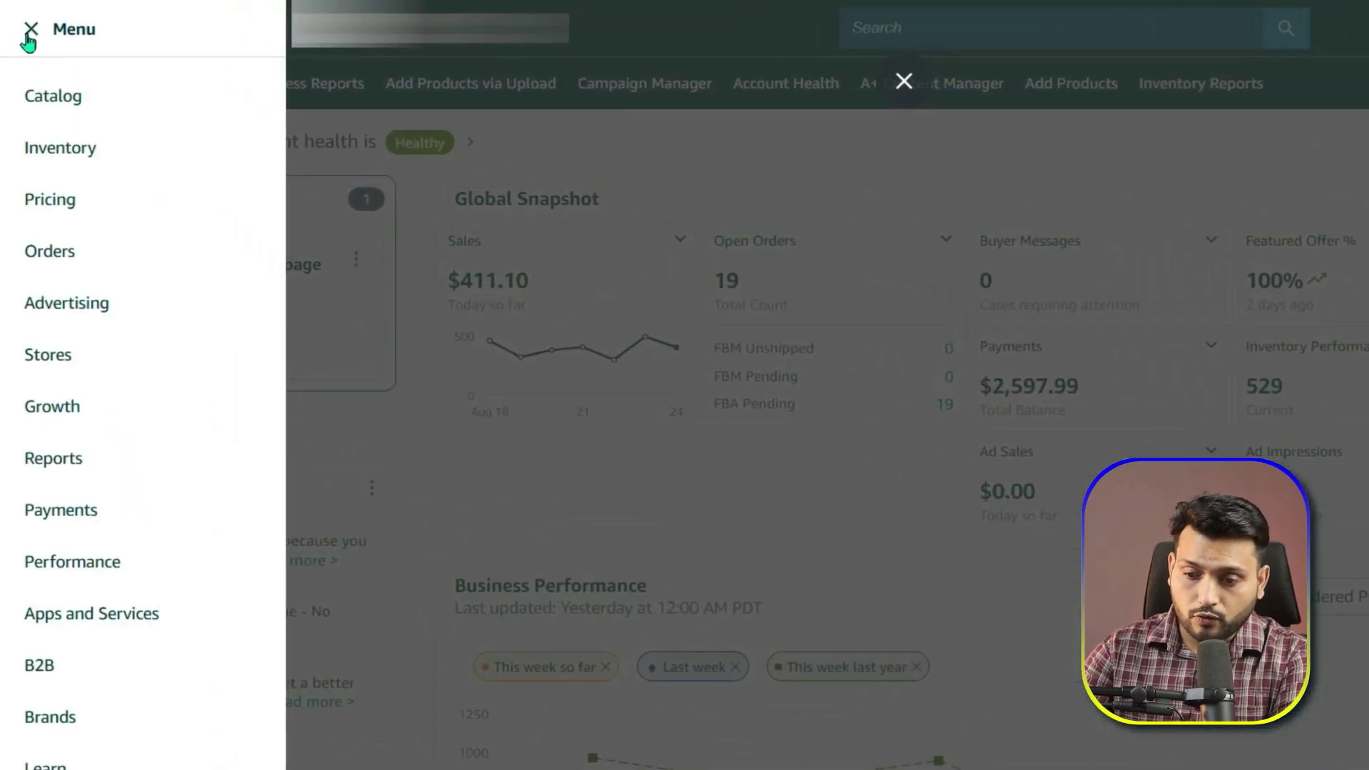
mouse_move(263, 104)
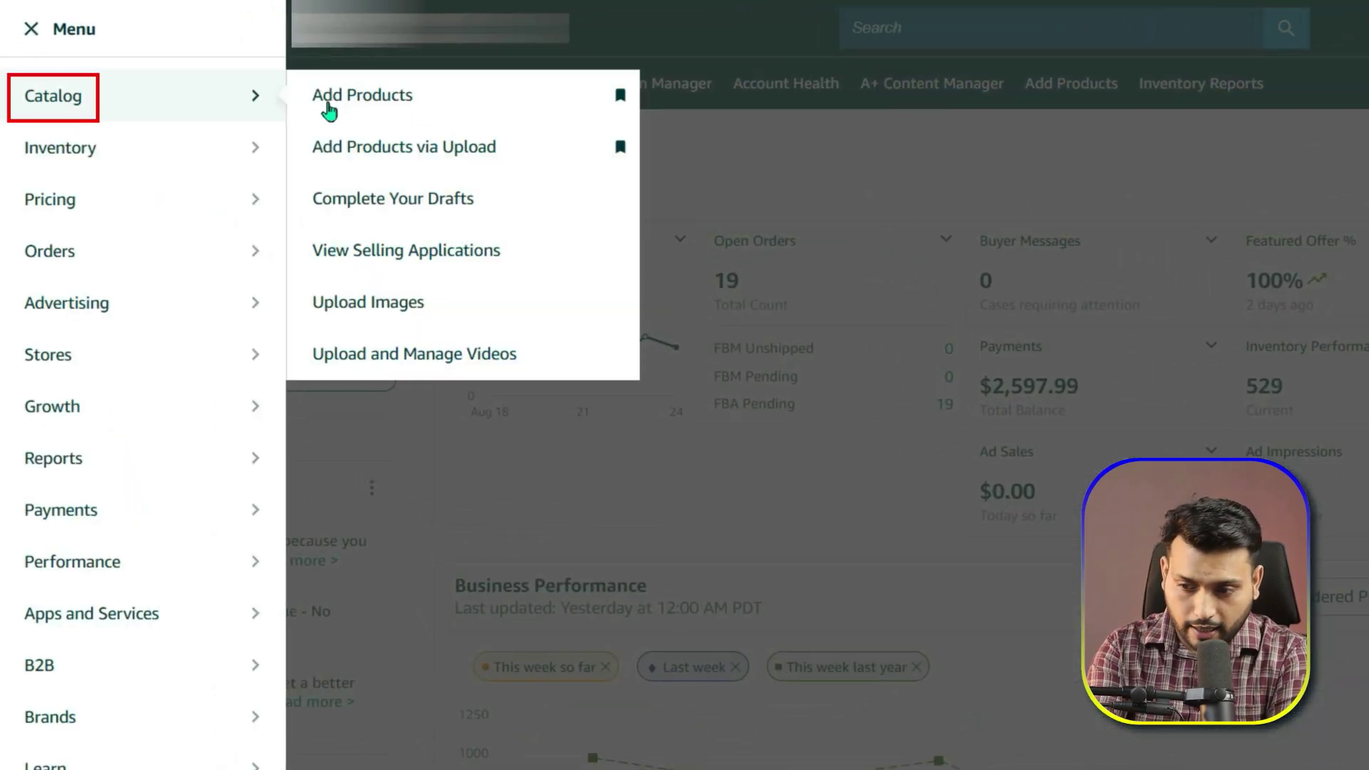
click(423, 108)
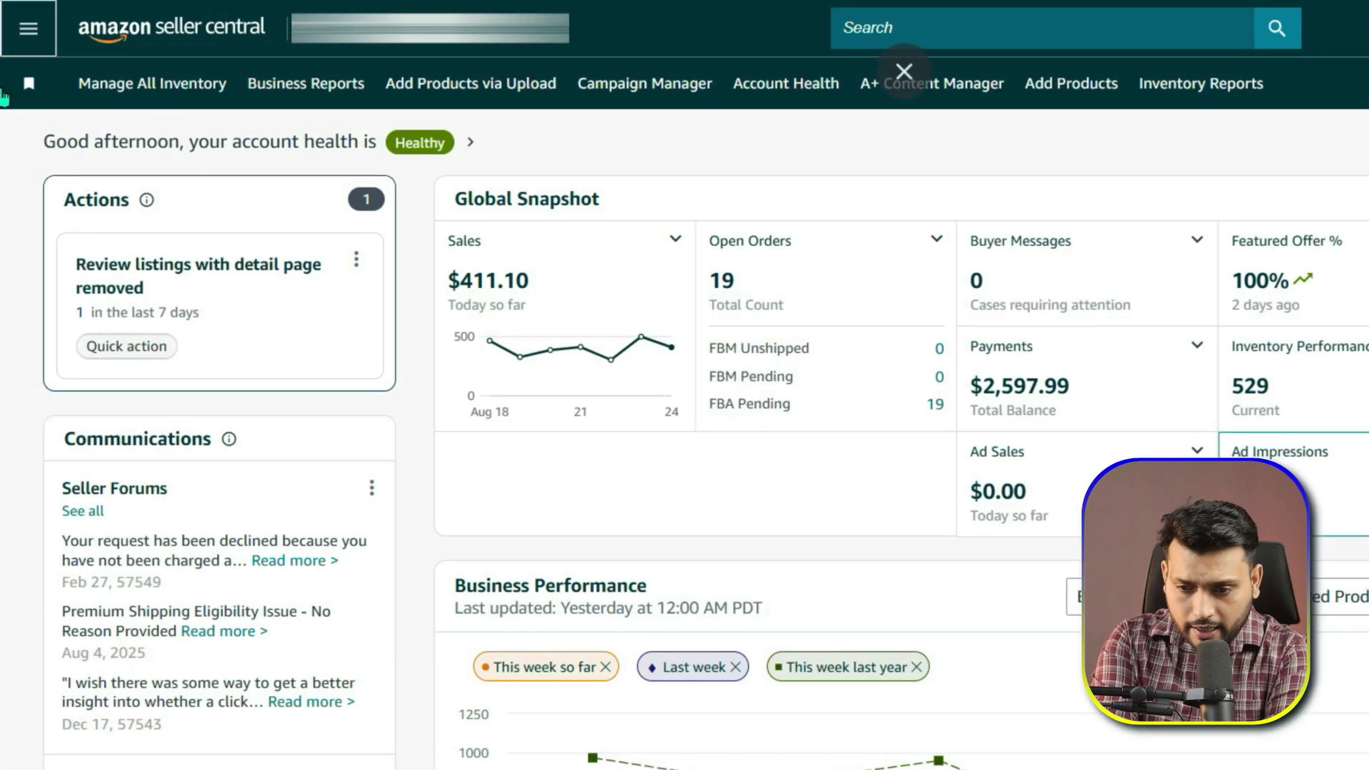
Go to the full inventory and start adding a new product with a blank form.
click(168, 91)
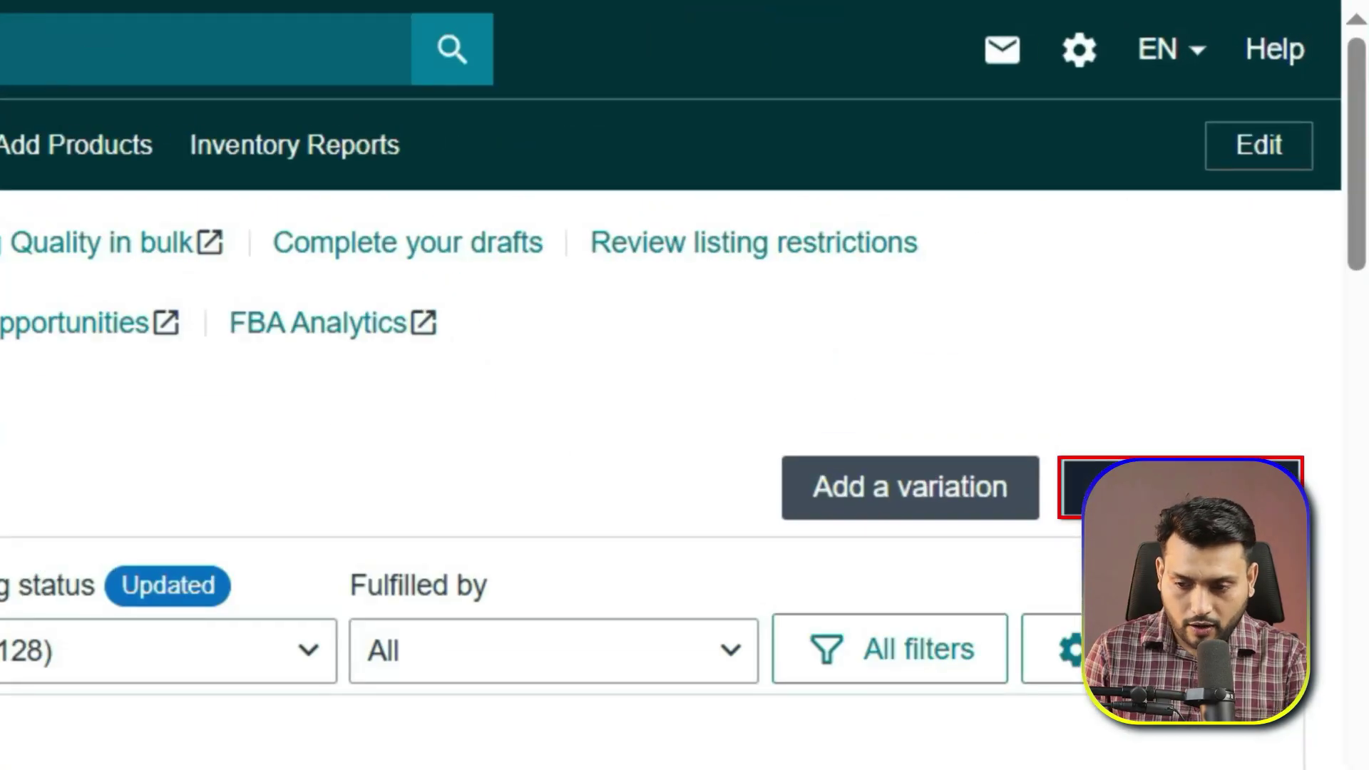
click(1180, 488)
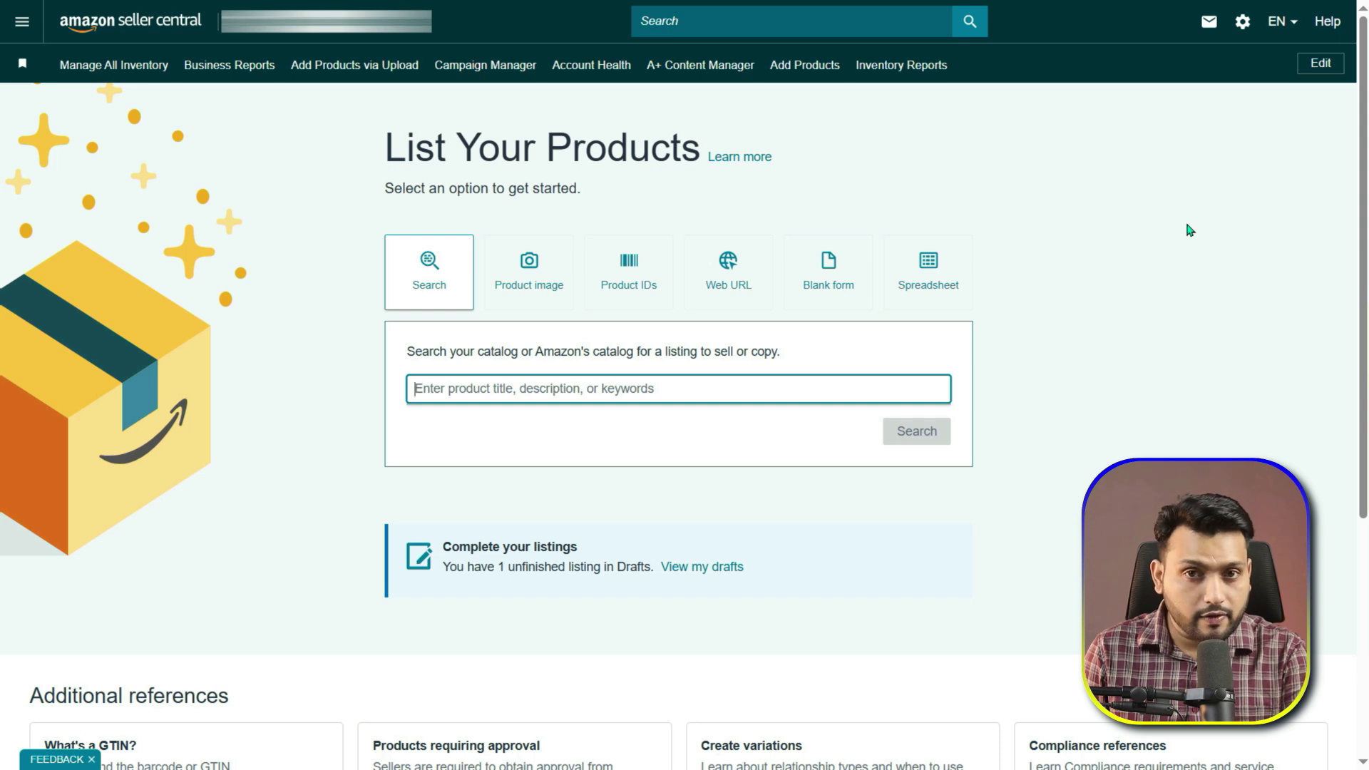
scroll(1049, 305, down, 5)
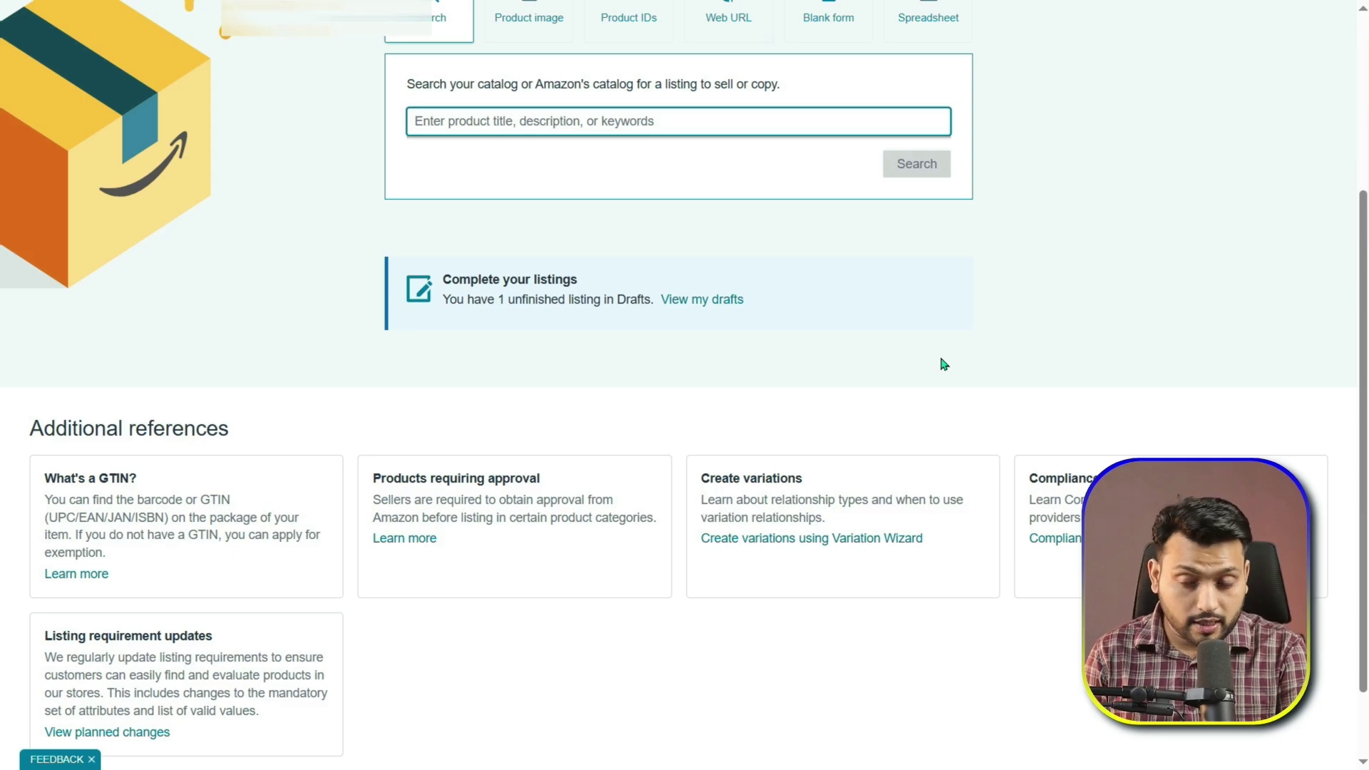
scroll(920, 421, up, 5)
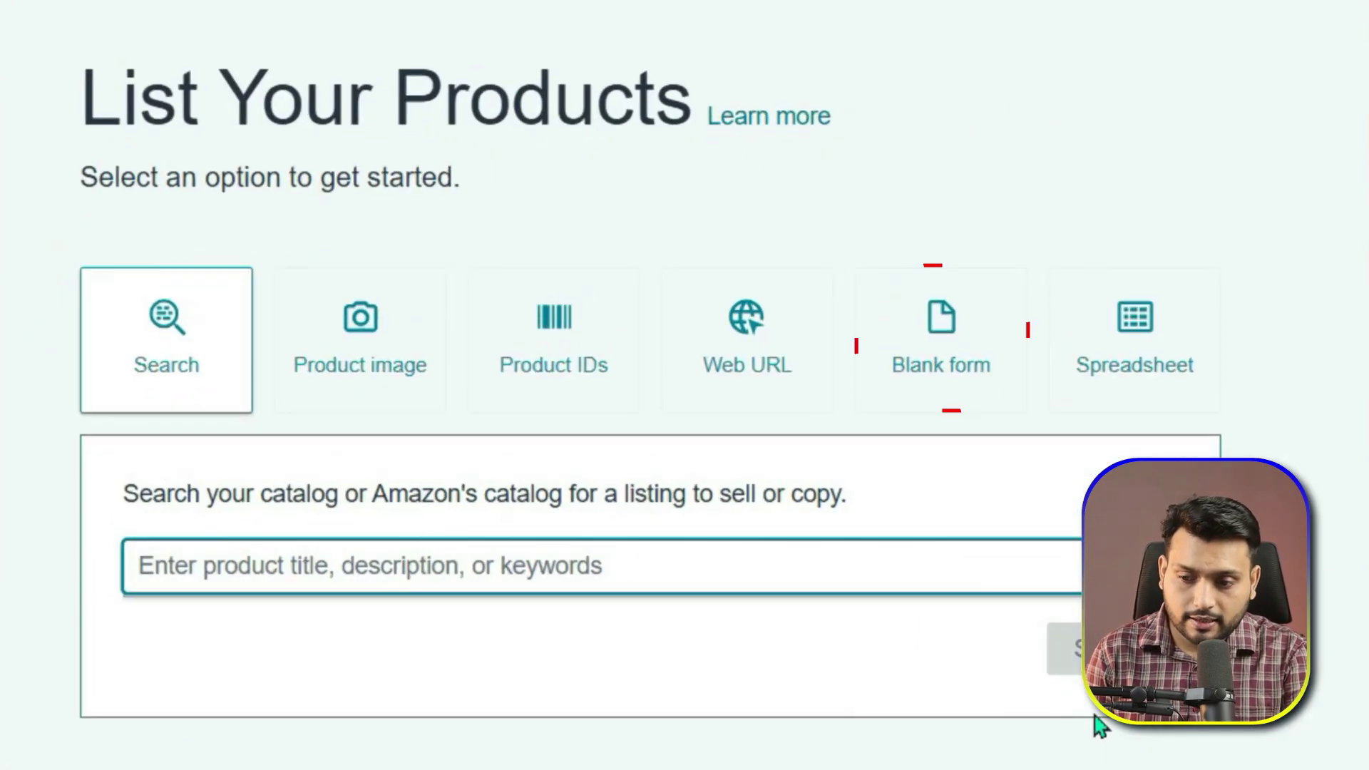
click(990, 400)
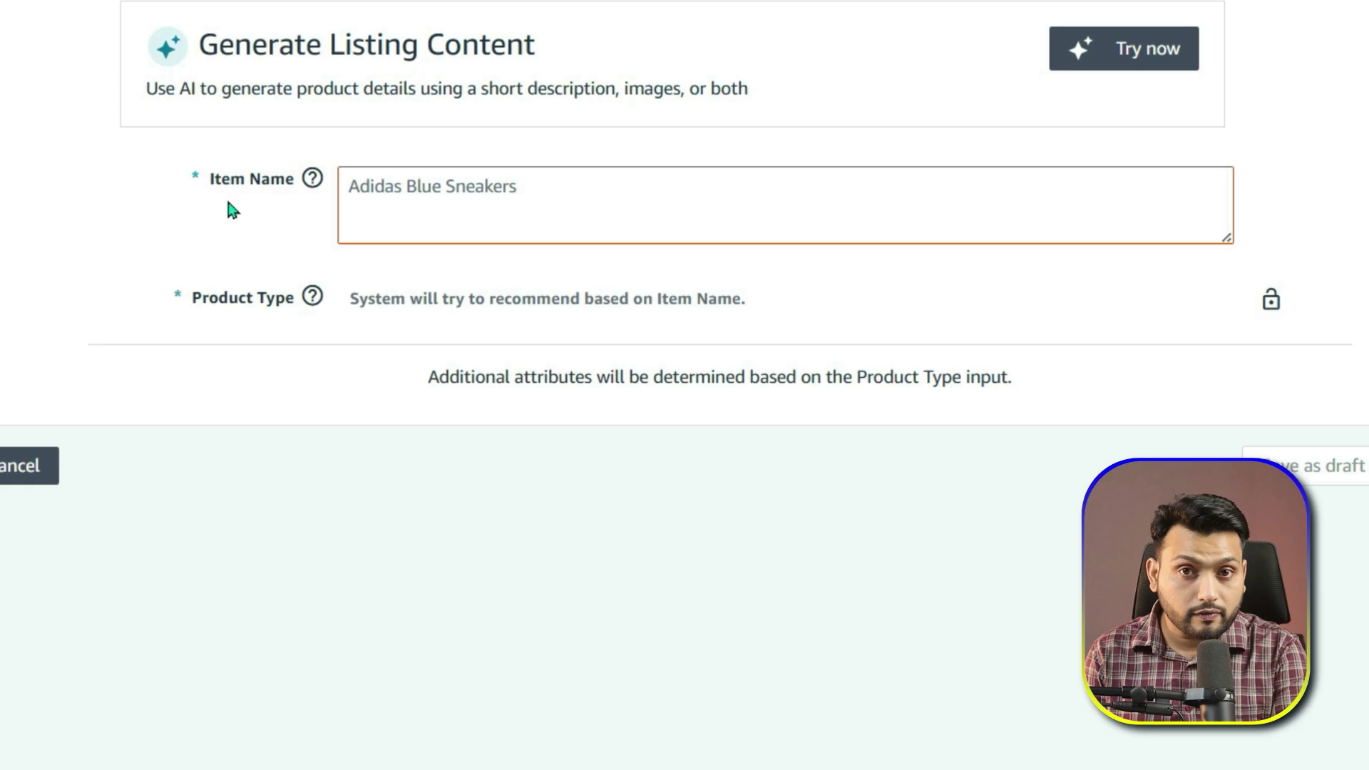
Enter "Water bottle" as the item name and replace the suggested product type with BOTTLE by searching for "water bottle".
click(398, 197)
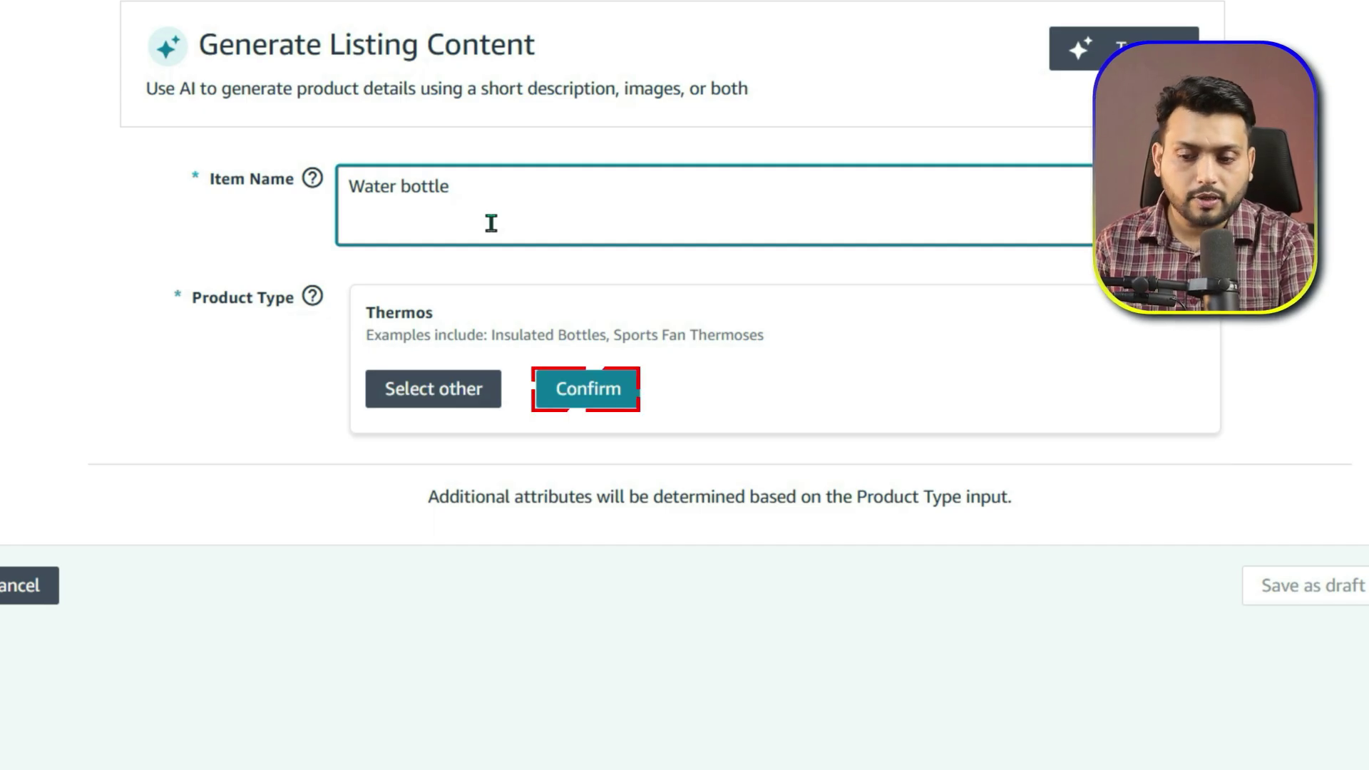
click(423, 406)
text(water b)
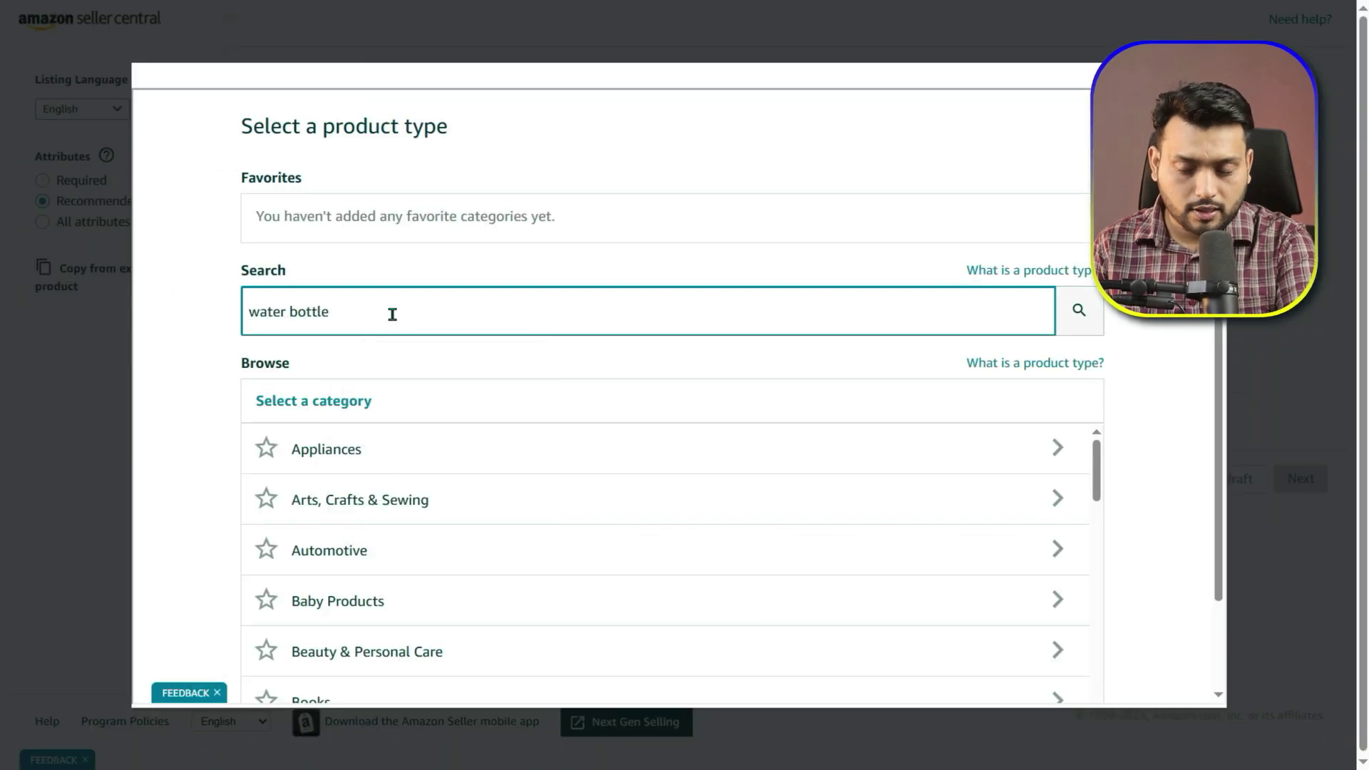
text(ottle)
key(Return)
scroll(713, 352, down, 1)
click(1031, 352)
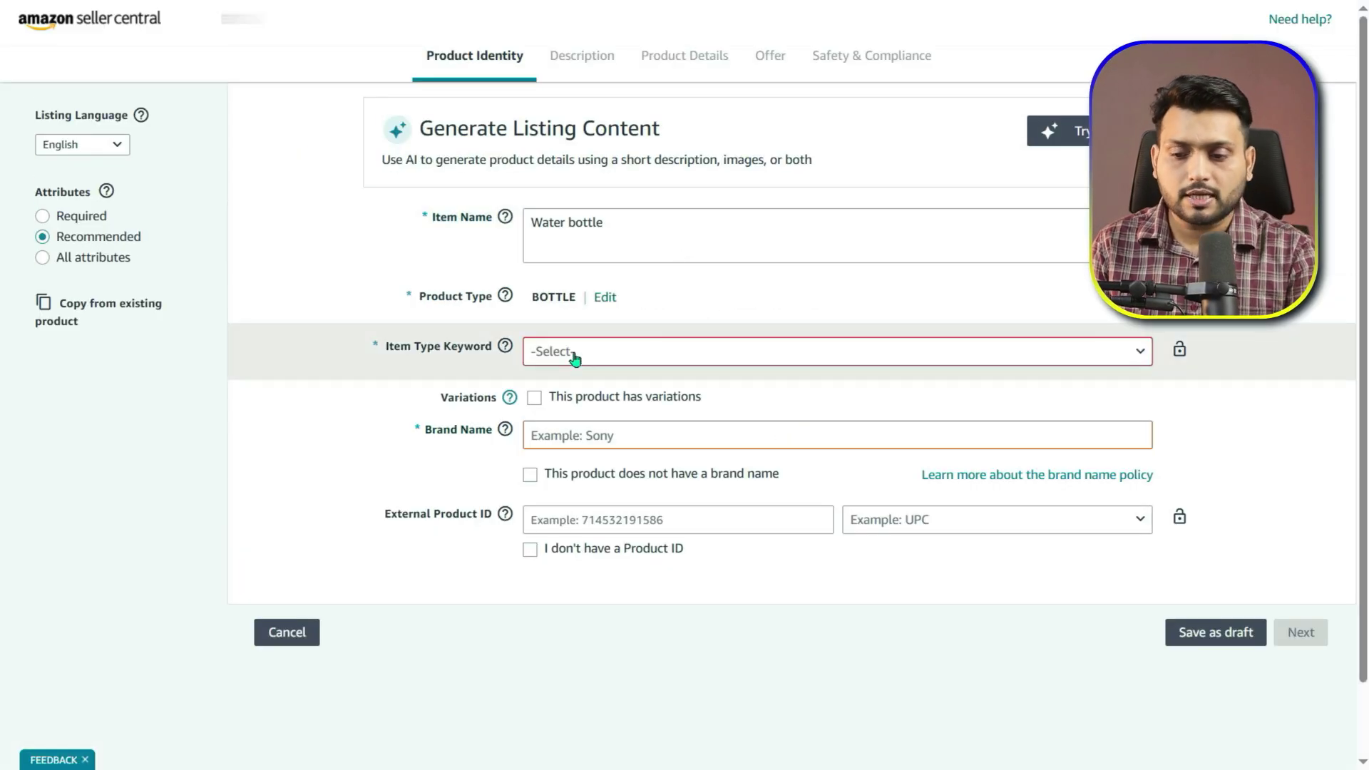
Set the item type keyword to Sports & Outdoors > Outdoor Recreation > Cycling > Hydration > Water Bottles.
click(575, 359)
text(Water bottle)
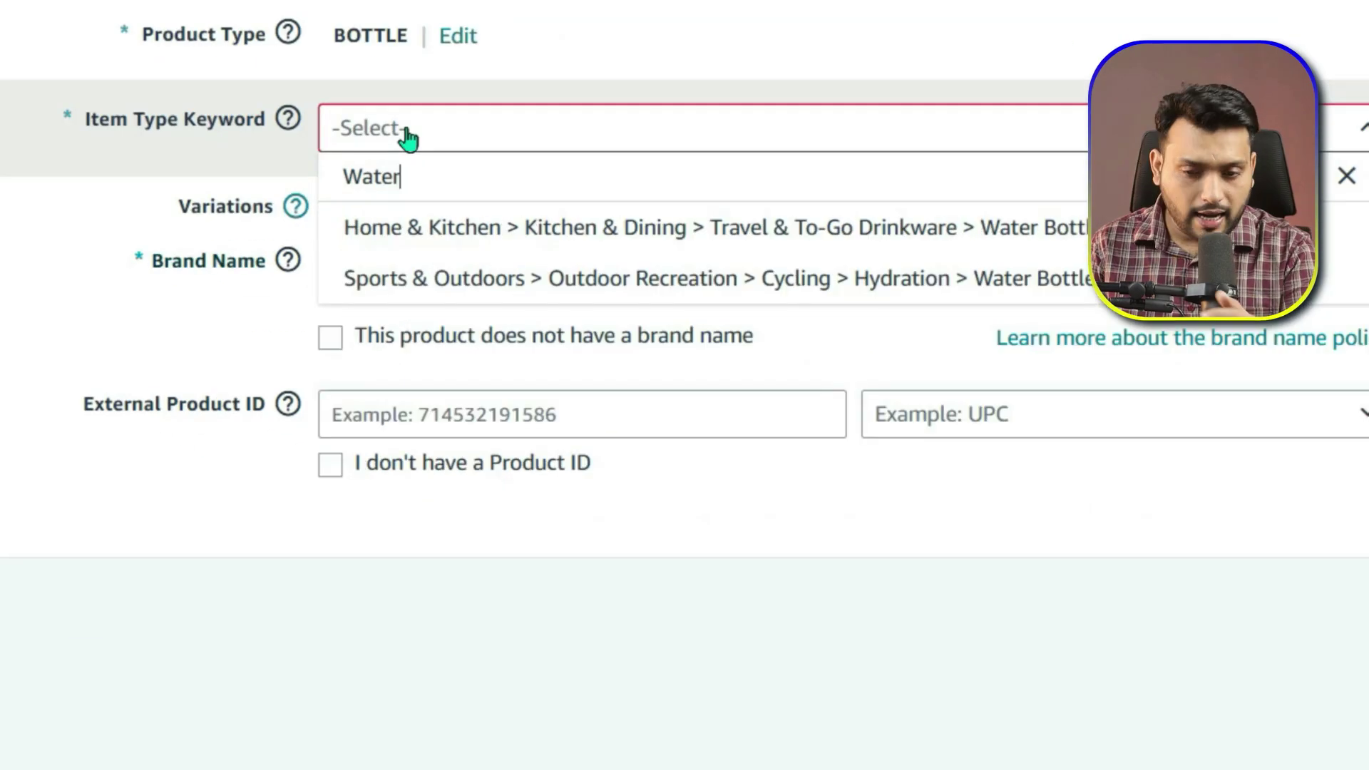
click(468, 278)
Mark the product as having variations by Size and Color, and complete the product identity with the brand name.
mouse_move(287, 65)
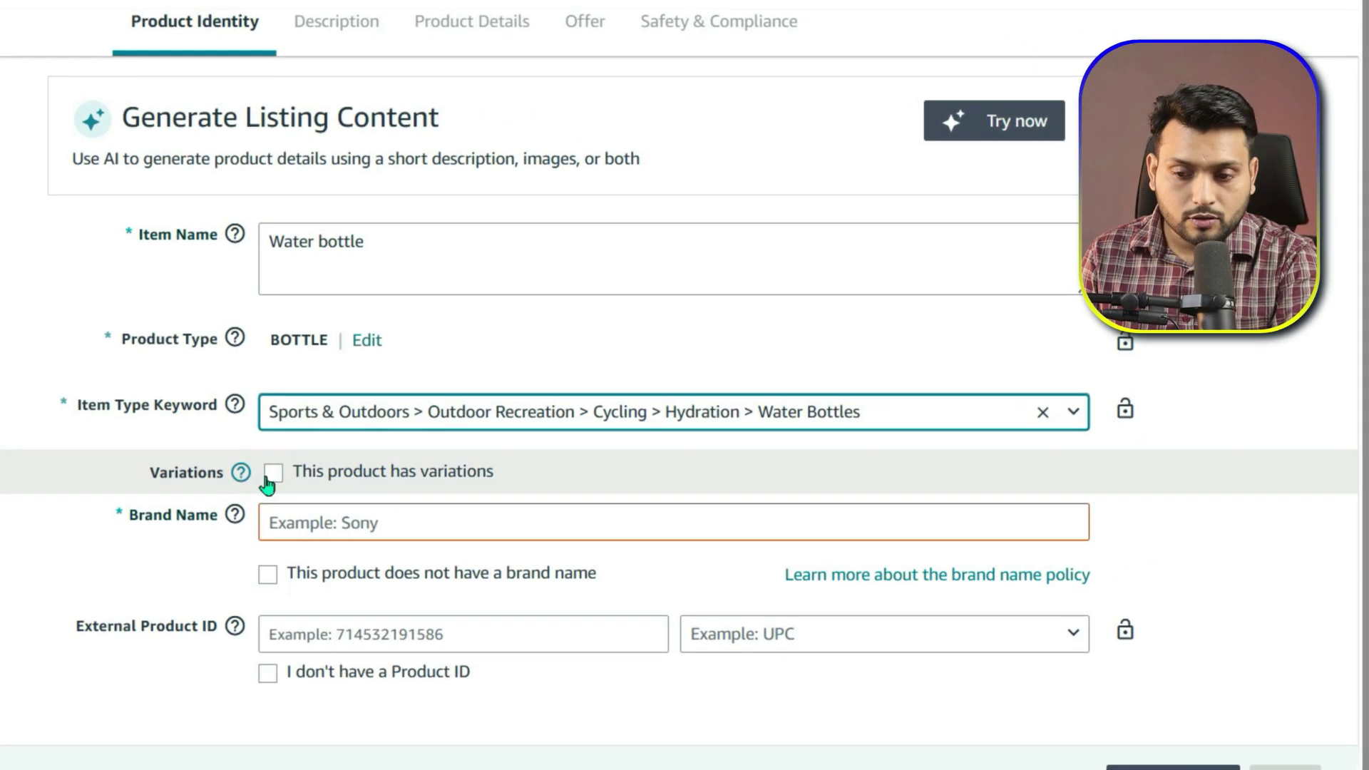
click(274, 473)
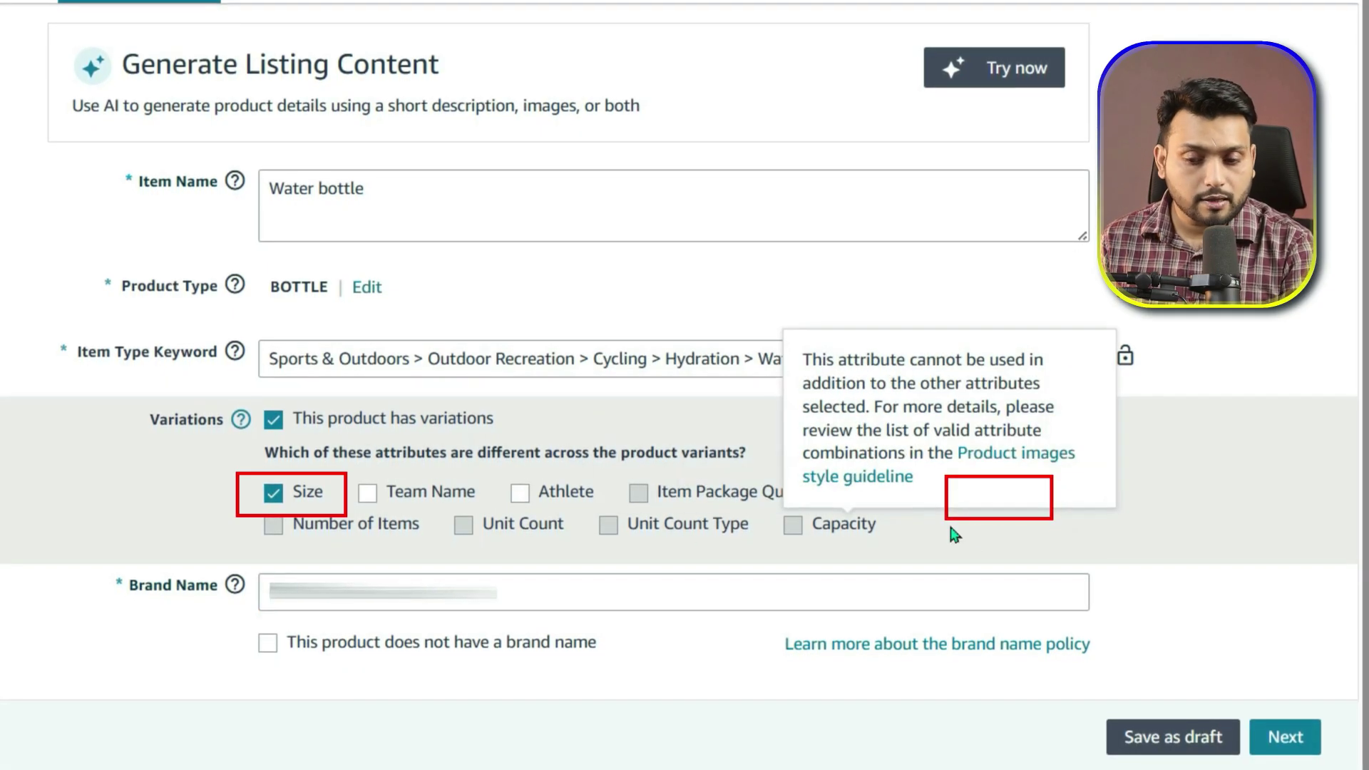
click(973, 492)
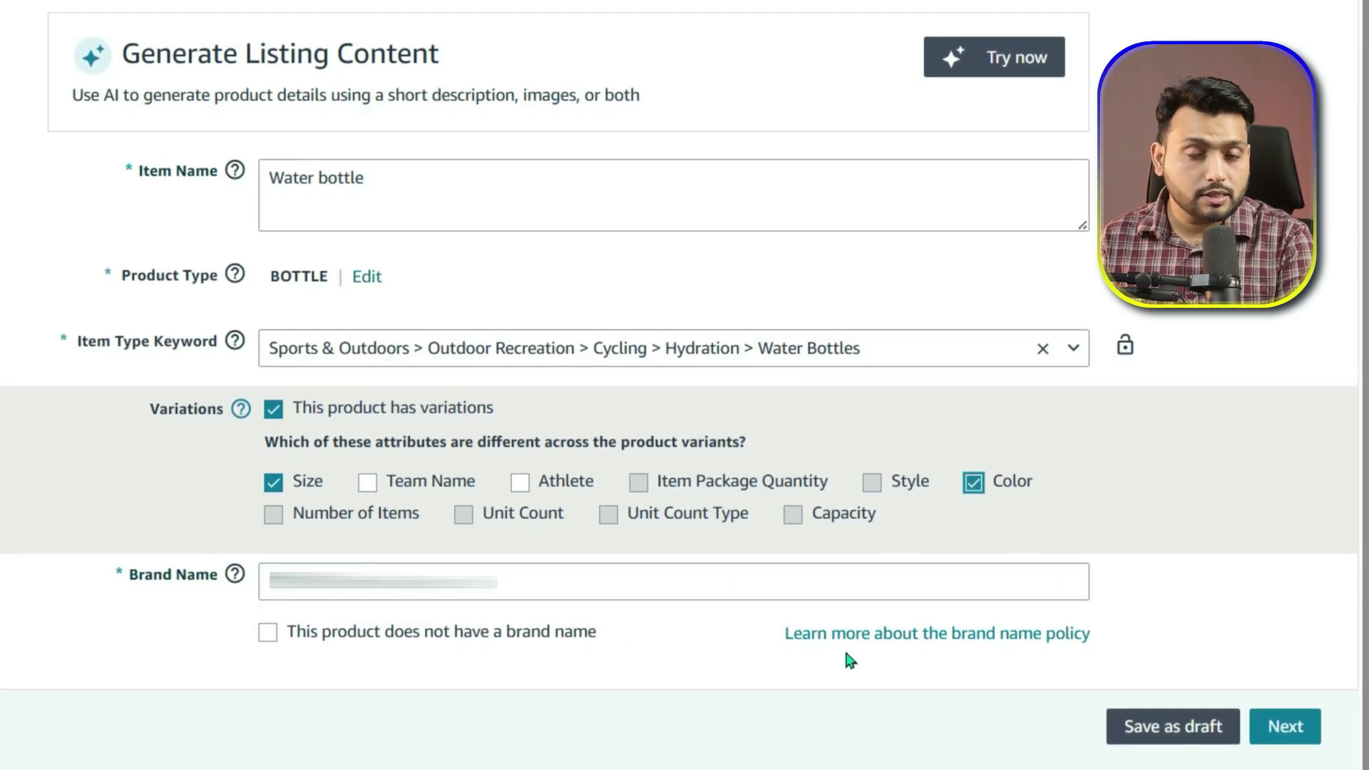
click(364, 592)
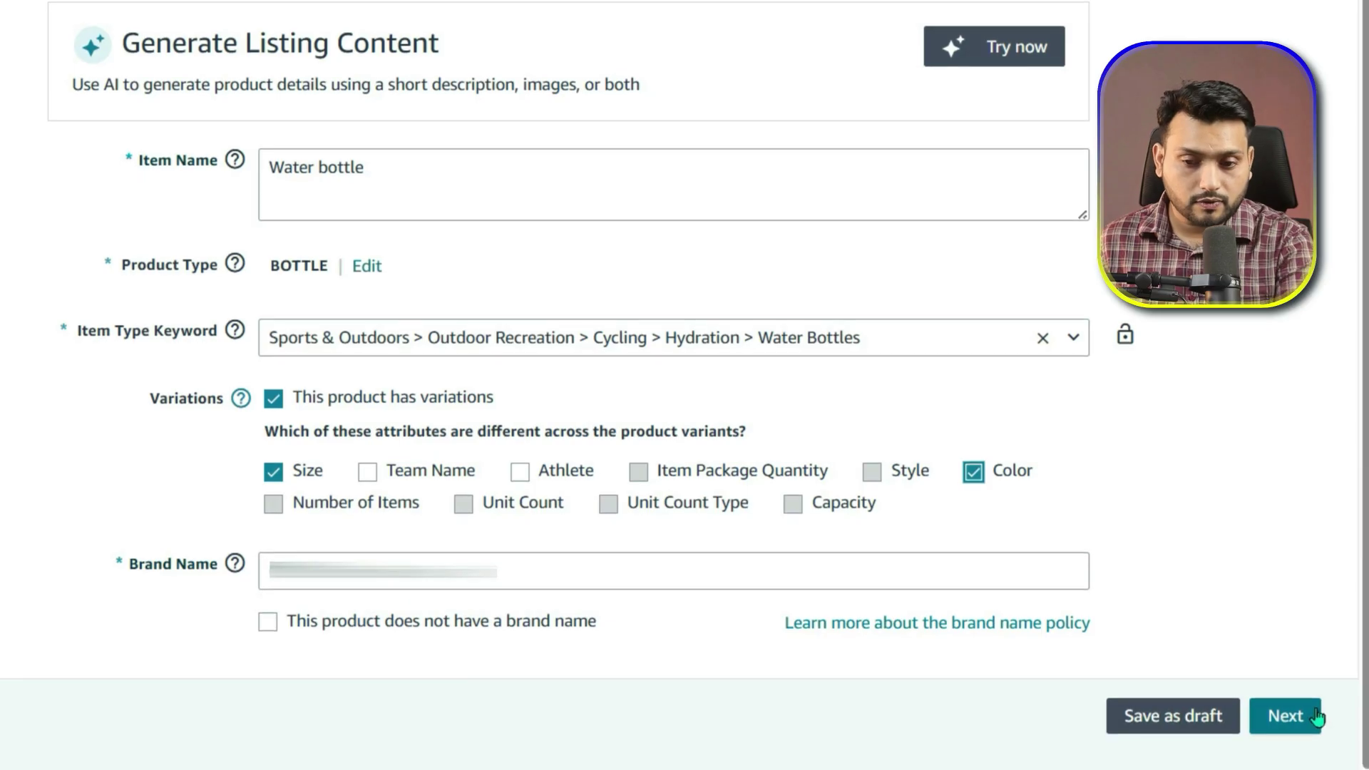
click(1315, 716)
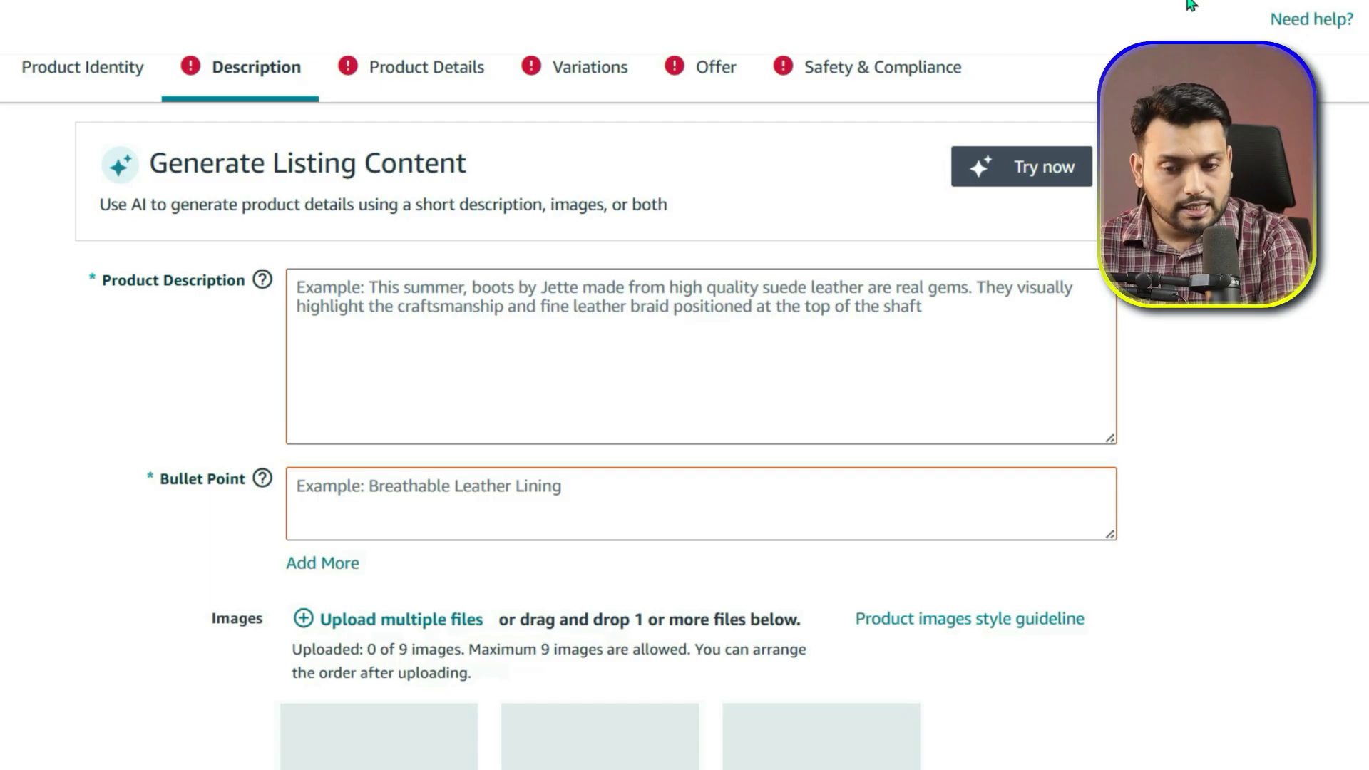
Enter "Water bottle" as the product description and "Blue water bottle" as the first bullet point.
click(358, 302)
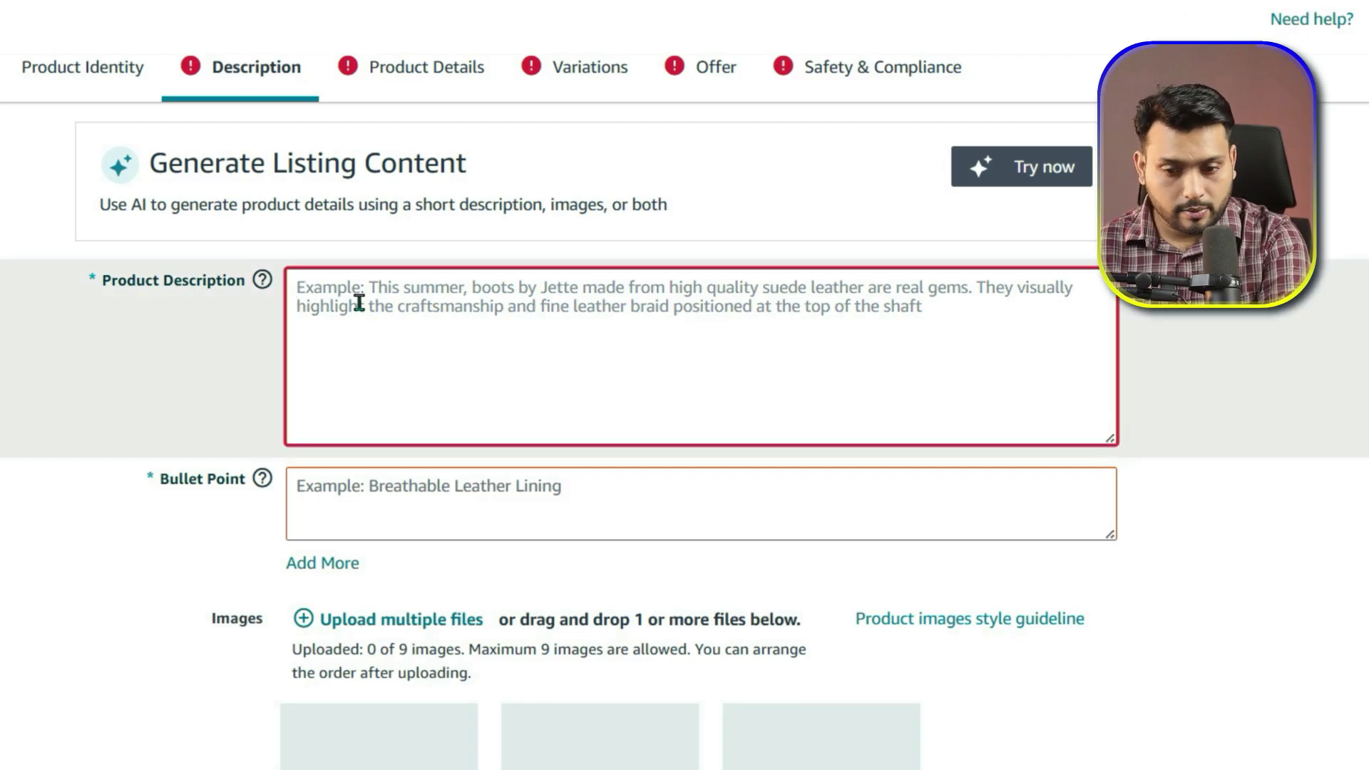
text(Water bottle)
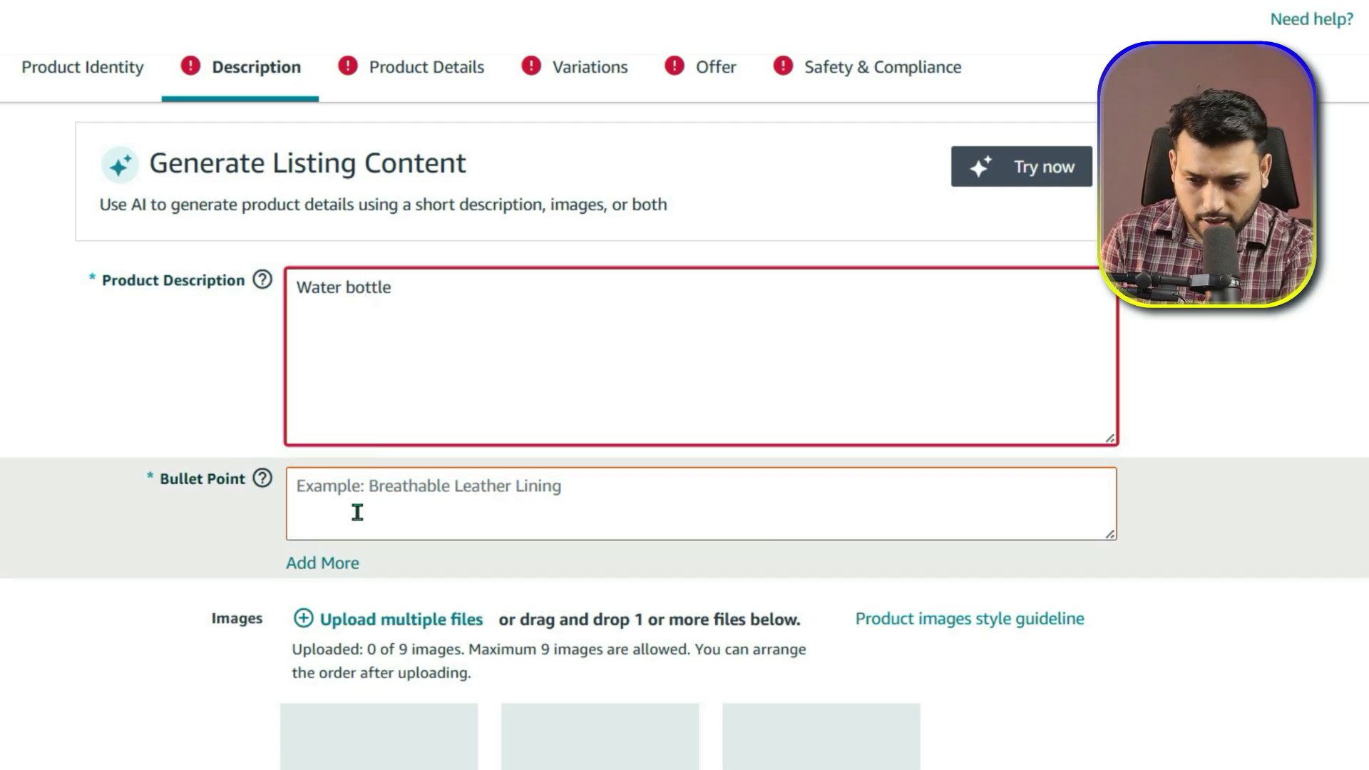
click(432, 504)
text(Blue water bottle)
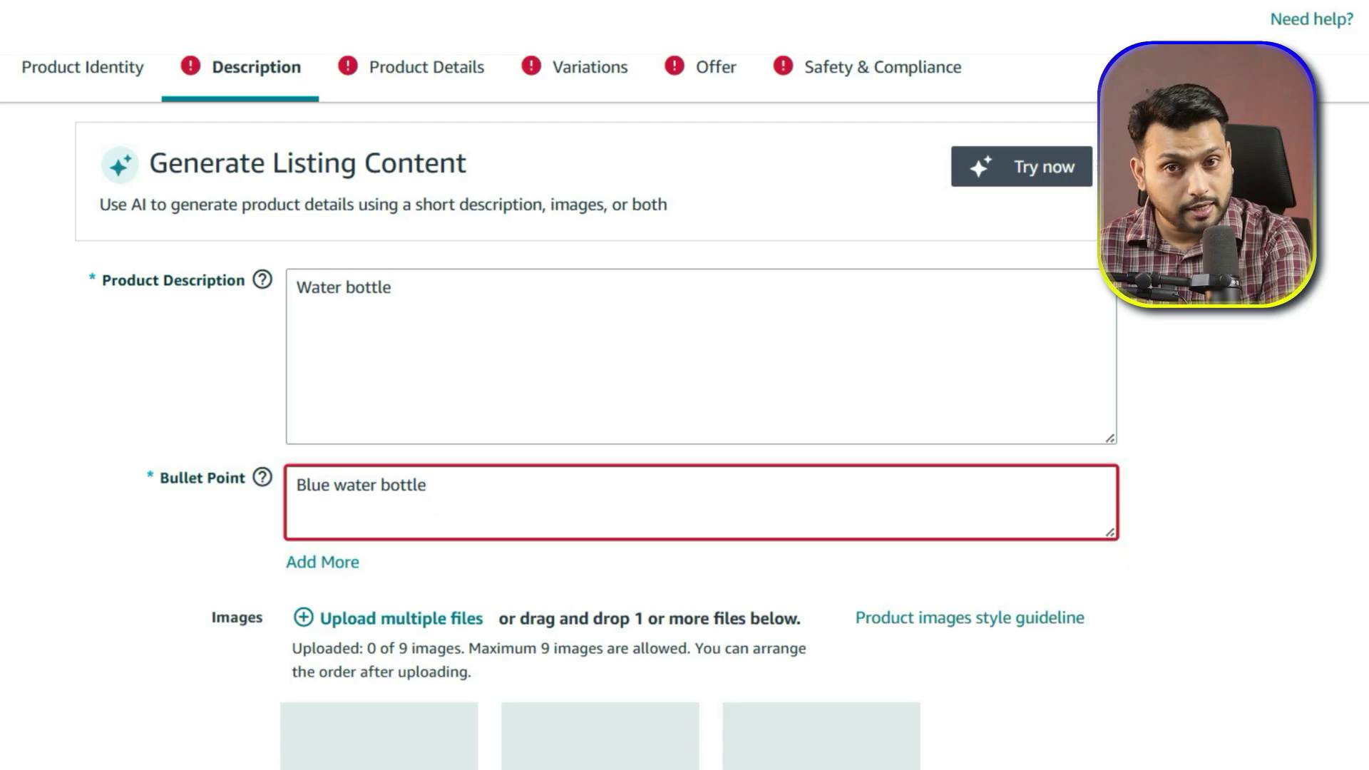
Go past the product details to the variations and add Blue and Orange as color variants.
click(428, 71)
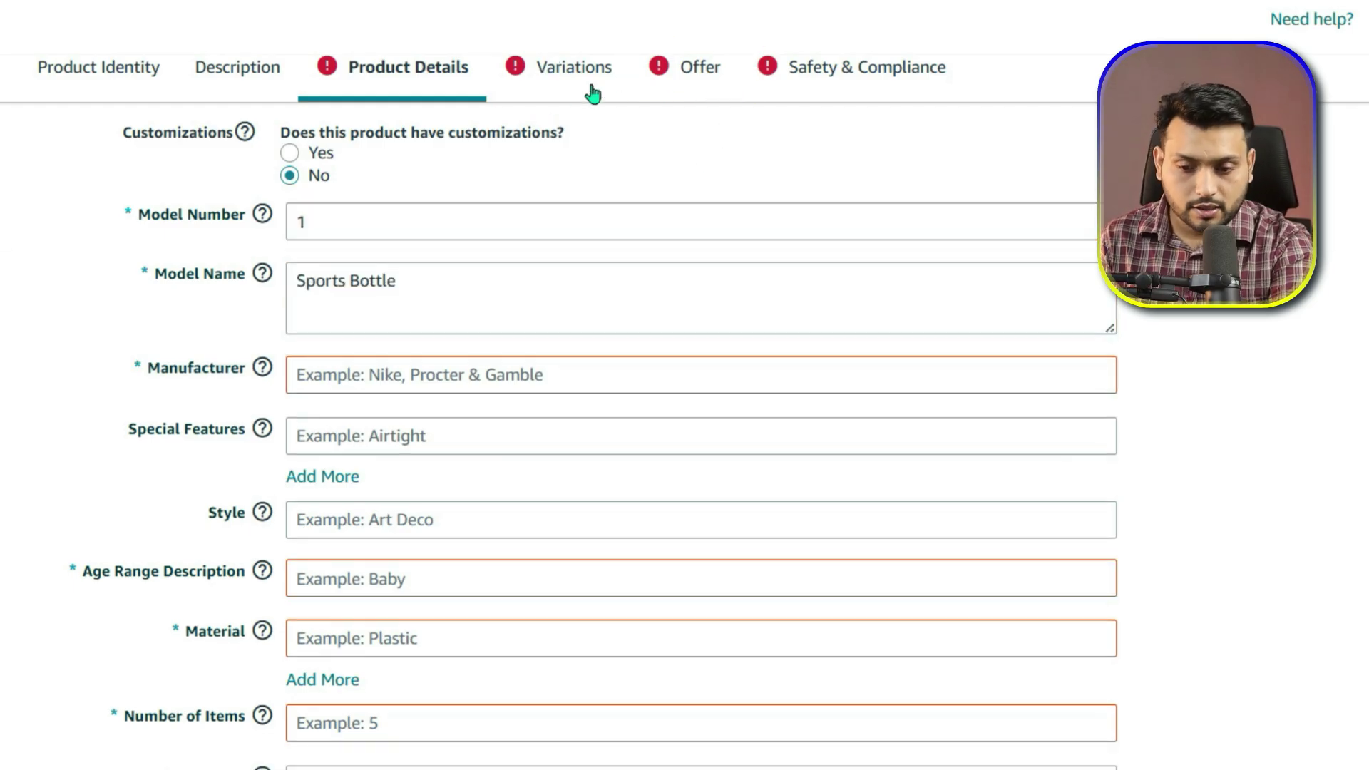
click(587, 77)
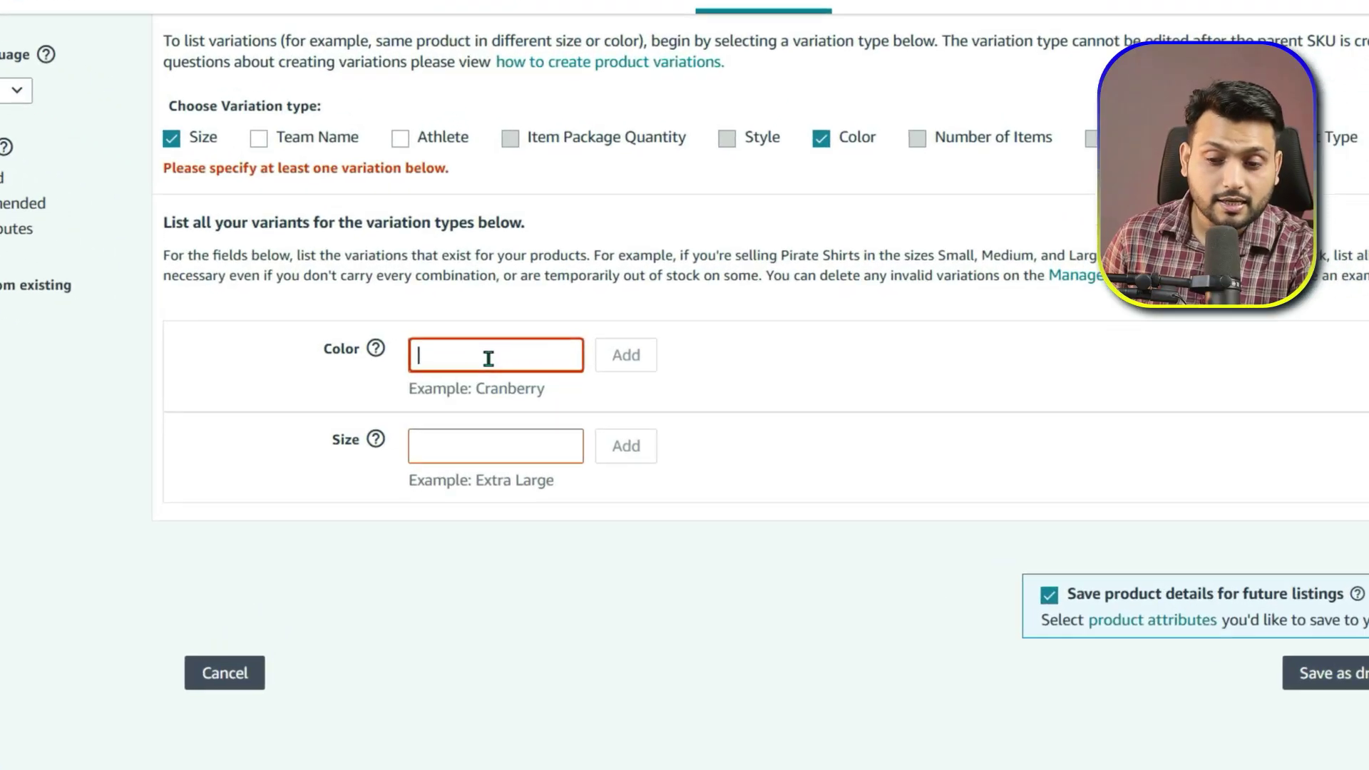
text(Blue)
click(635, 355)
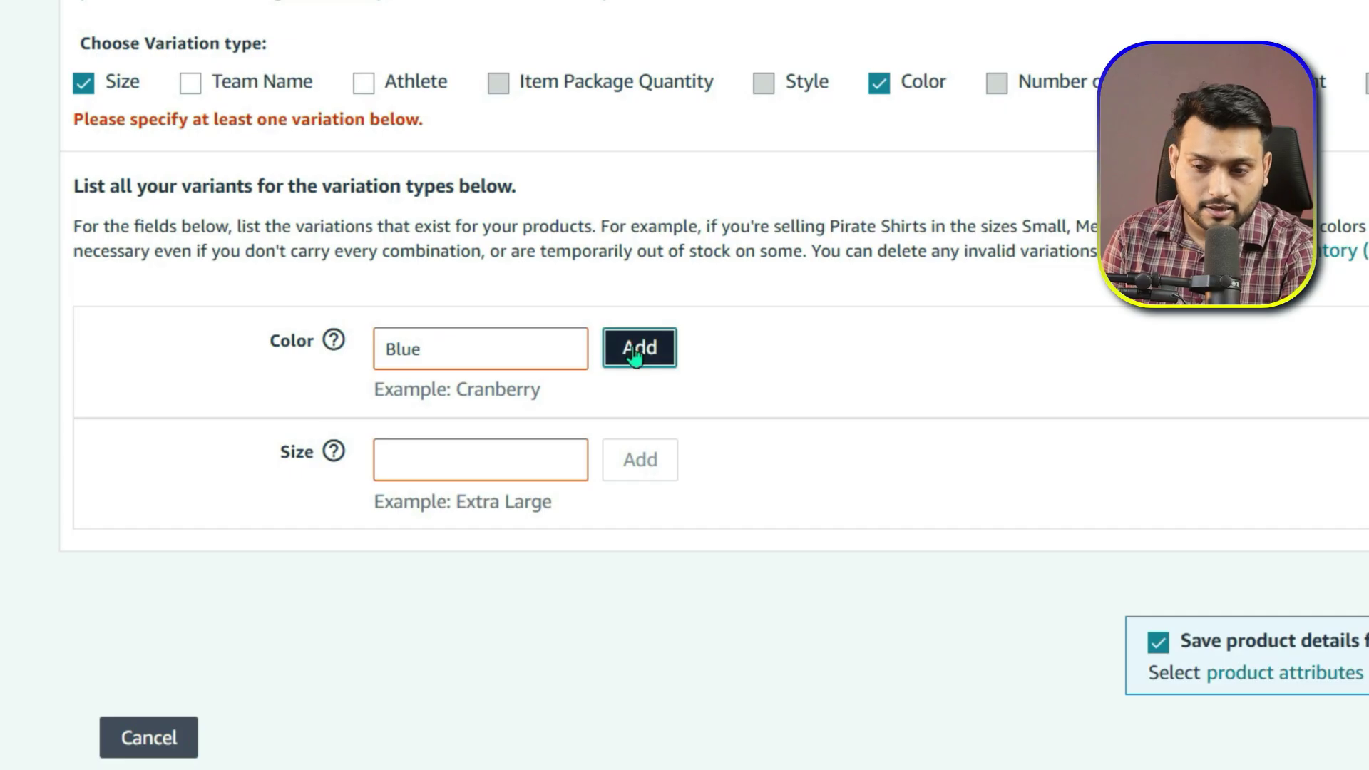
click(459, 325)
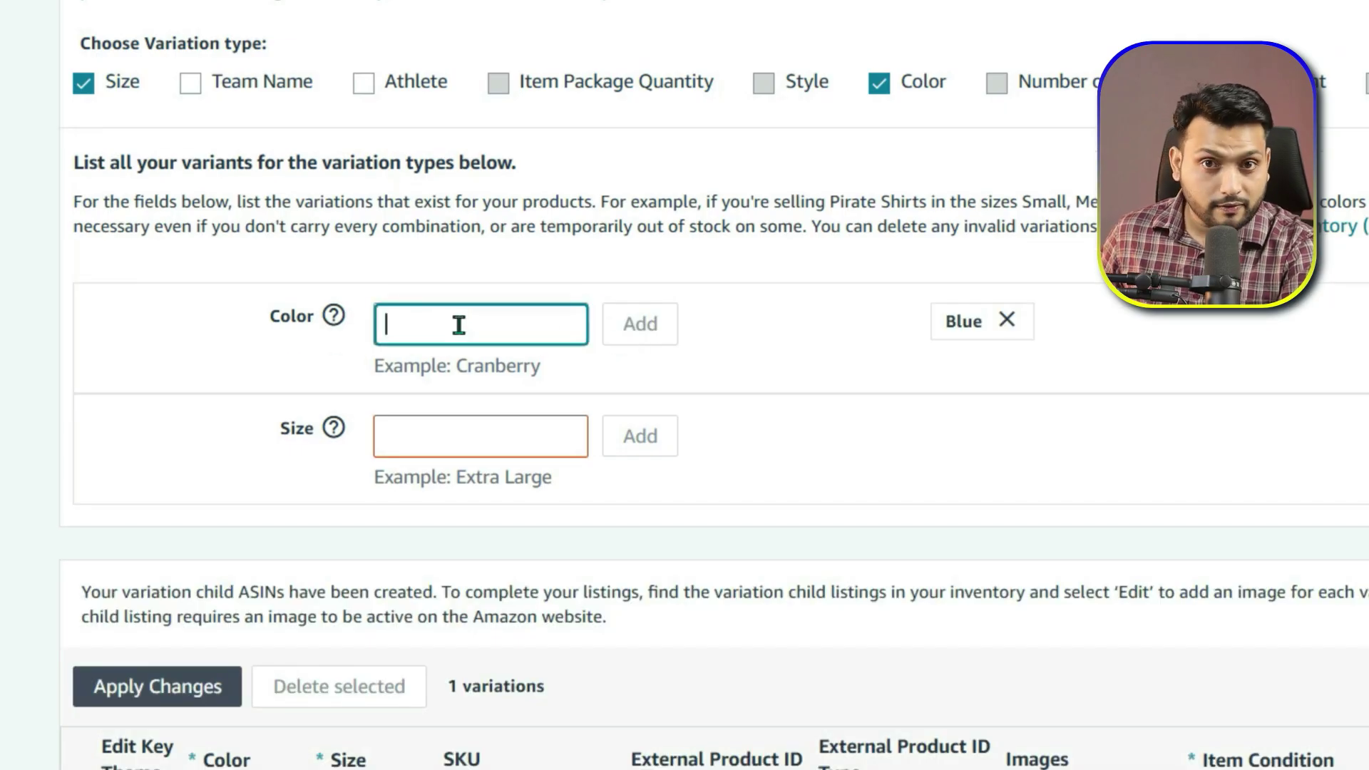
text(Orange)
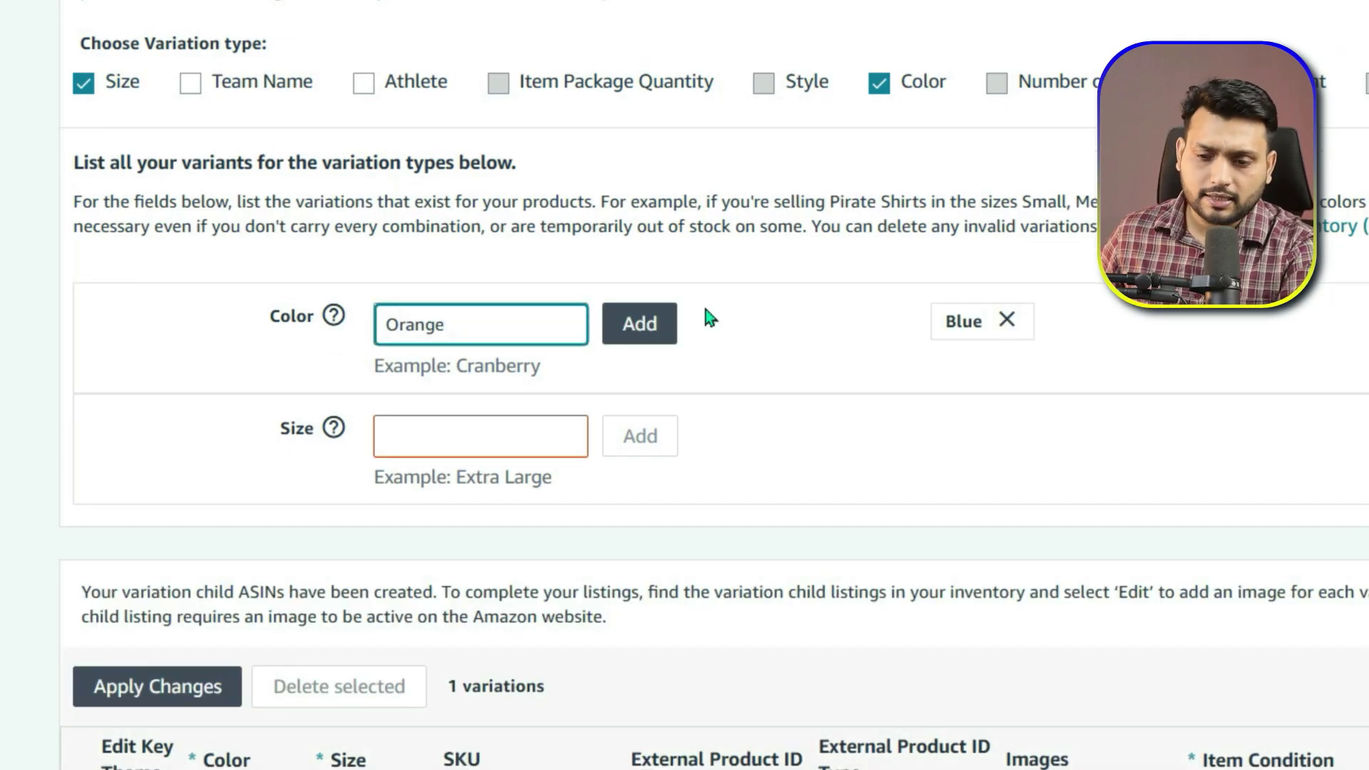
click(663, 328)
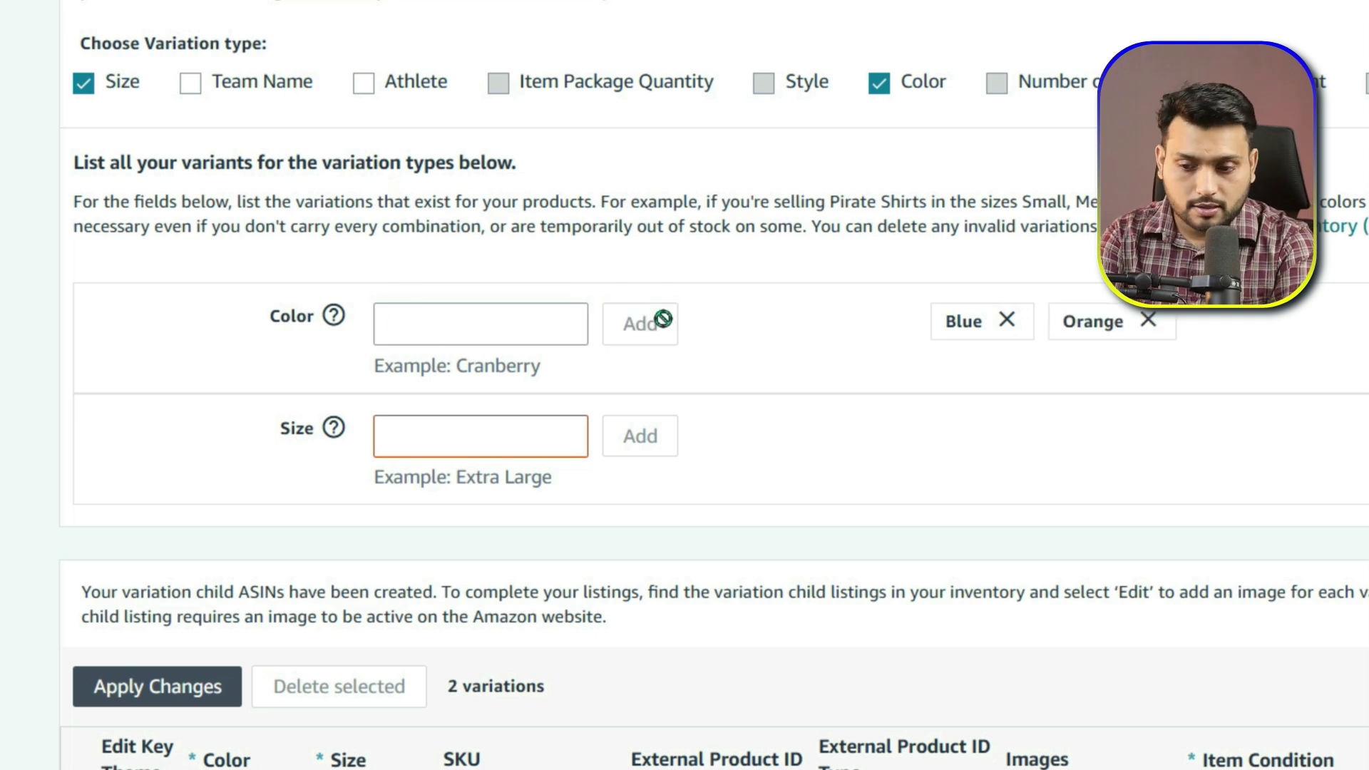
Add 10oz and 20oz as the size variants.
click(480, 432)
text(10oz)
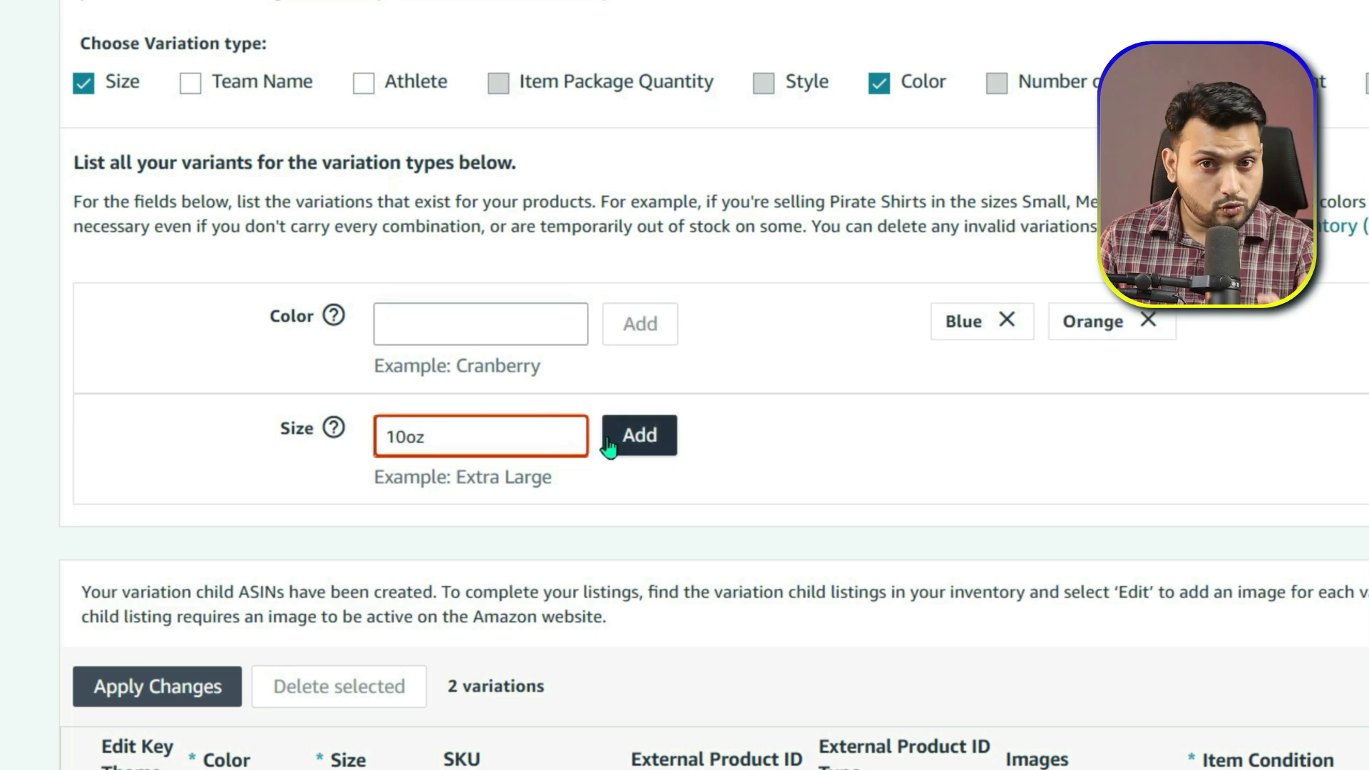
click(626, 440)
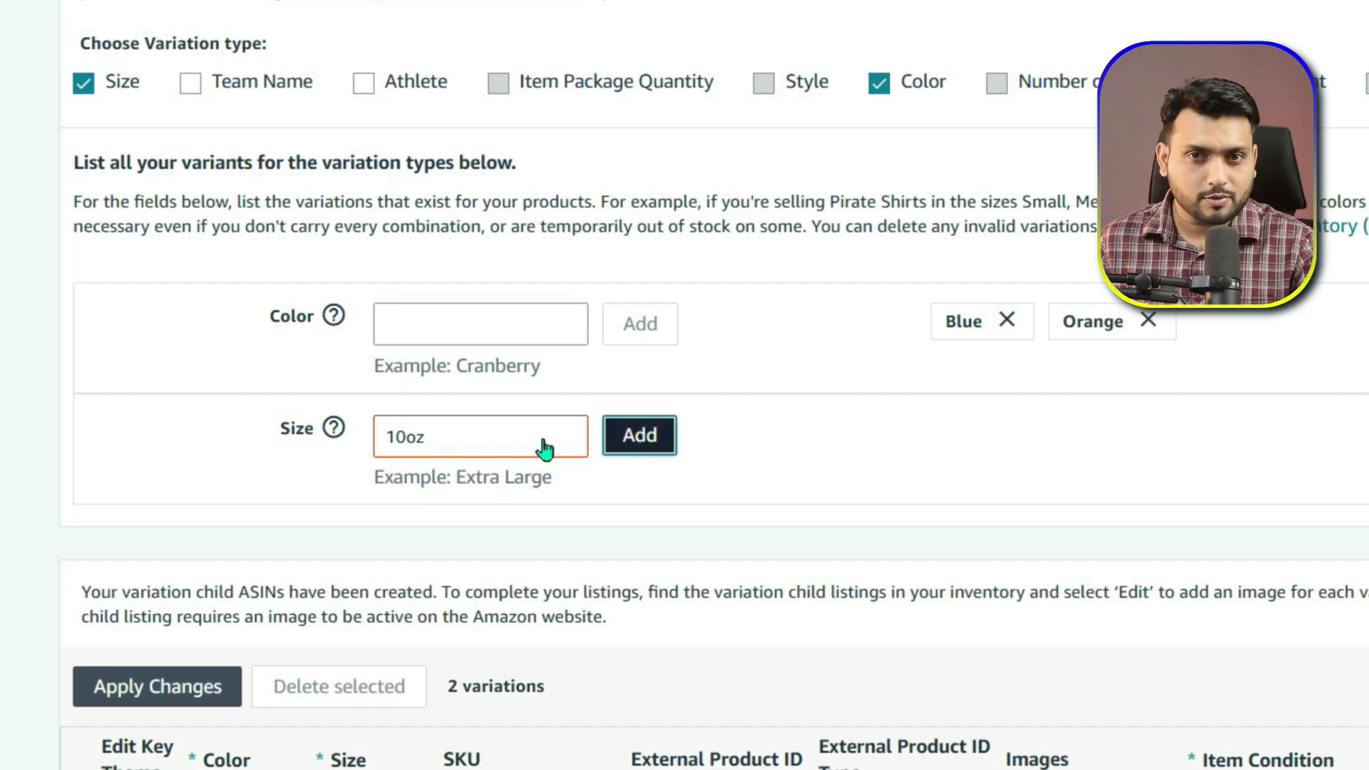
click(485, 439)
text(20oz)
click(655, 437)
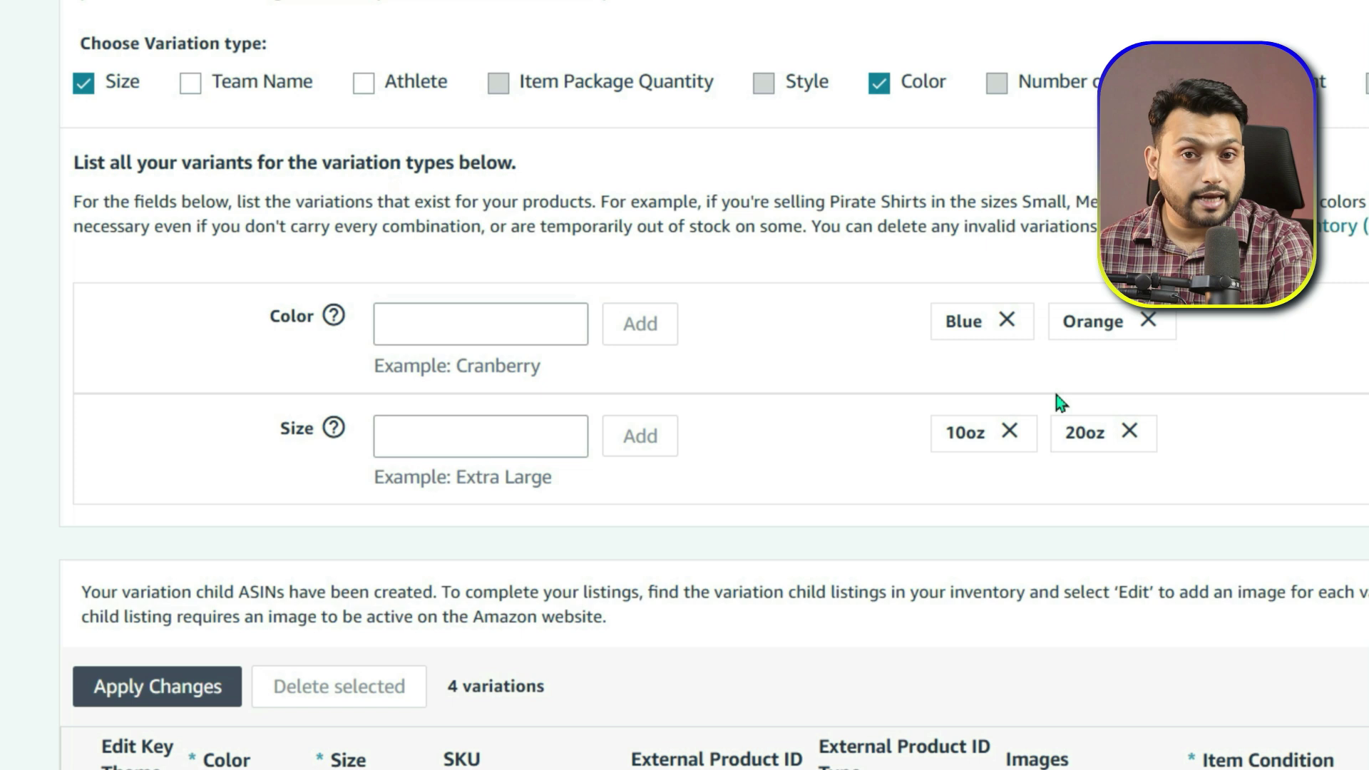
Examine the SKU, external product ID and ID type fields in the table of color and size variations.
scroll(442, 464, down, 5)
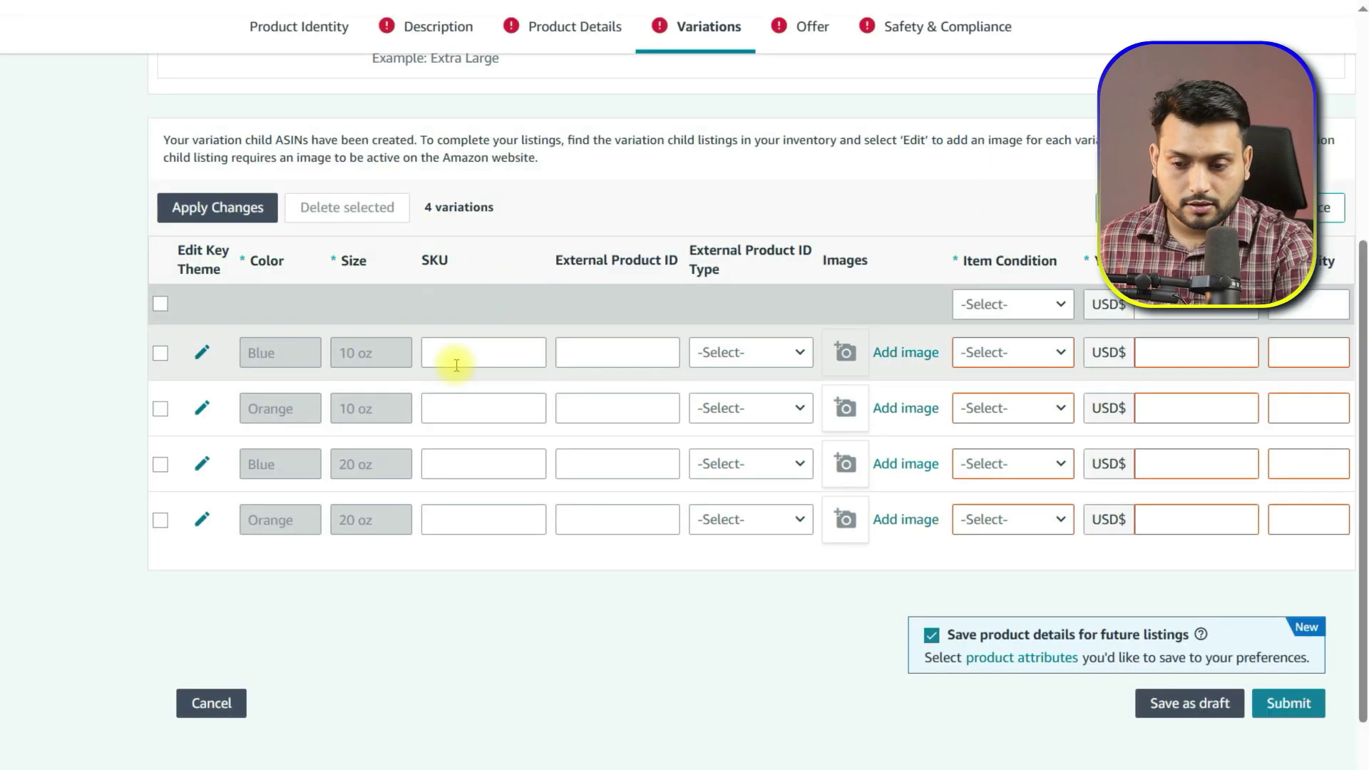
click(473, 351)
click(464, 410)
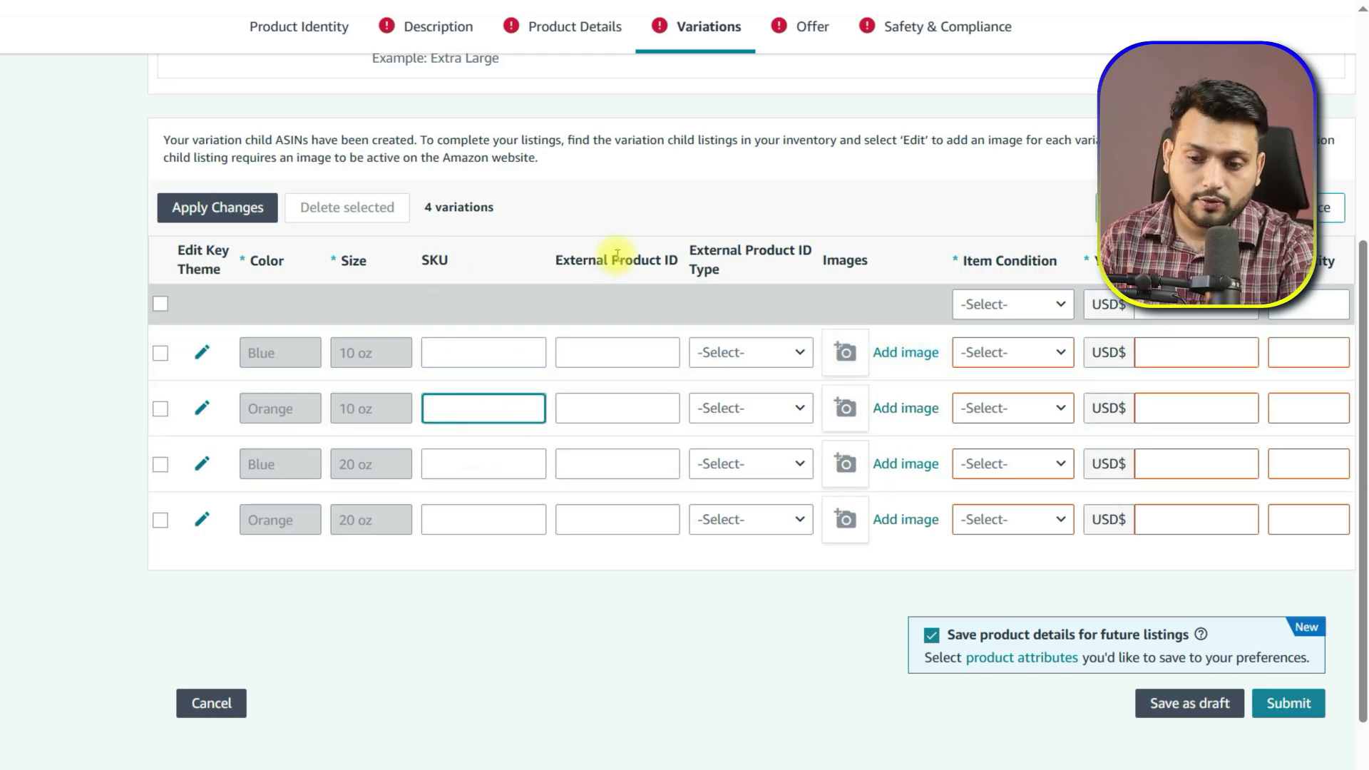
click(624, 356)
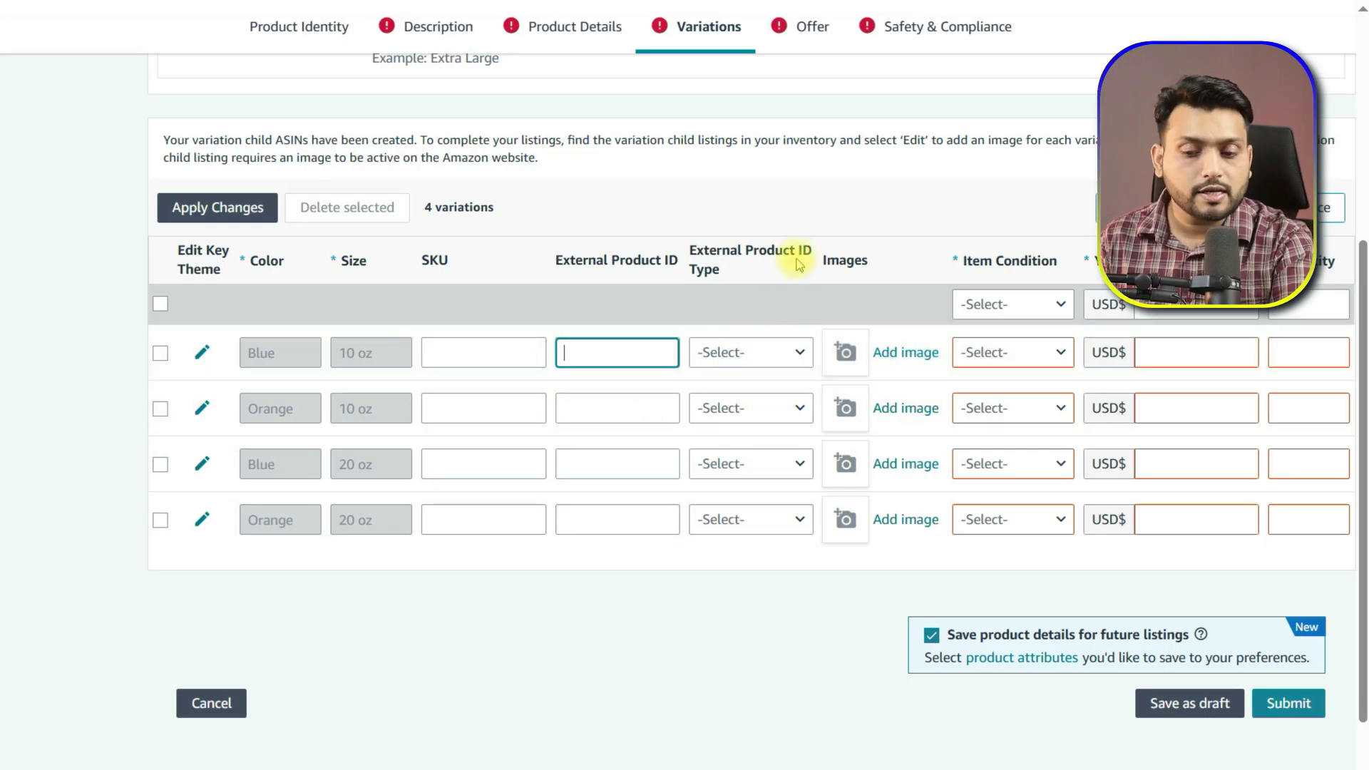
click(800, 353)
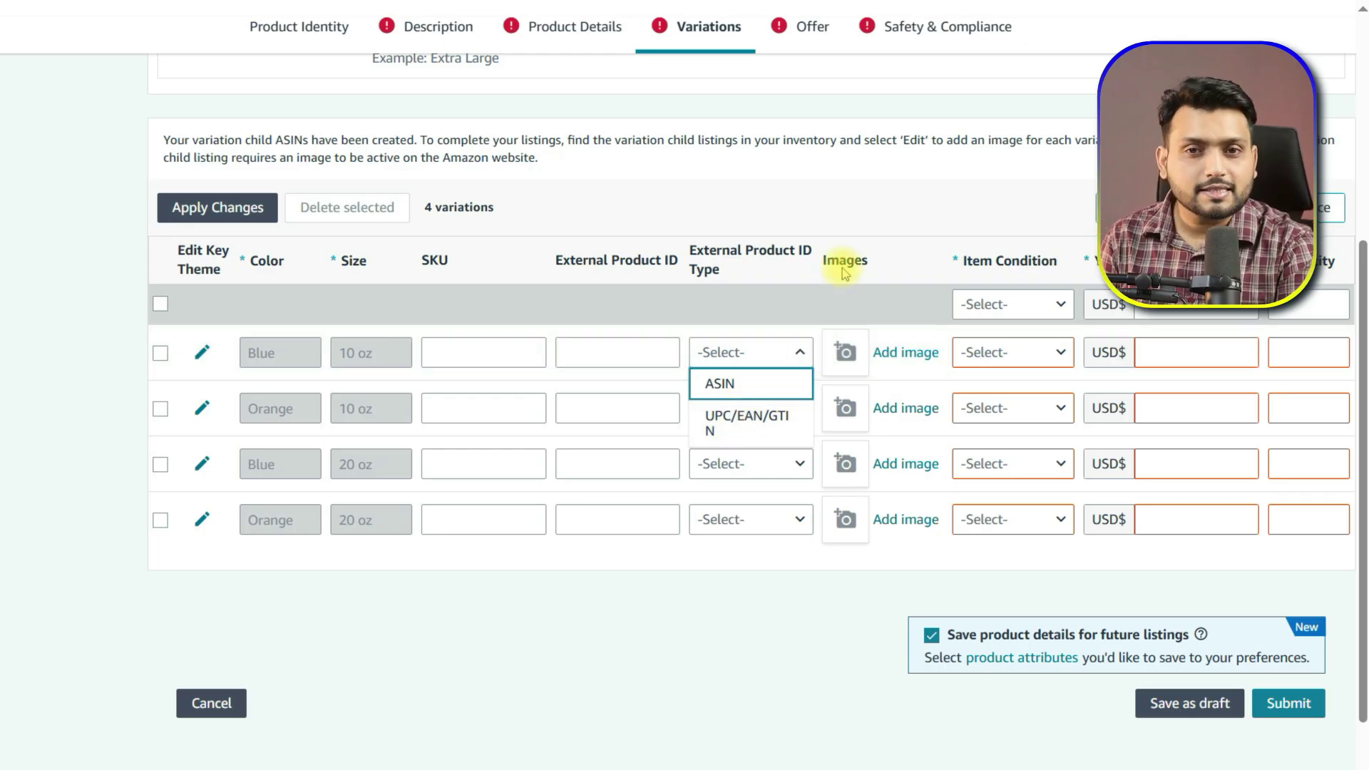
click(891, 199)
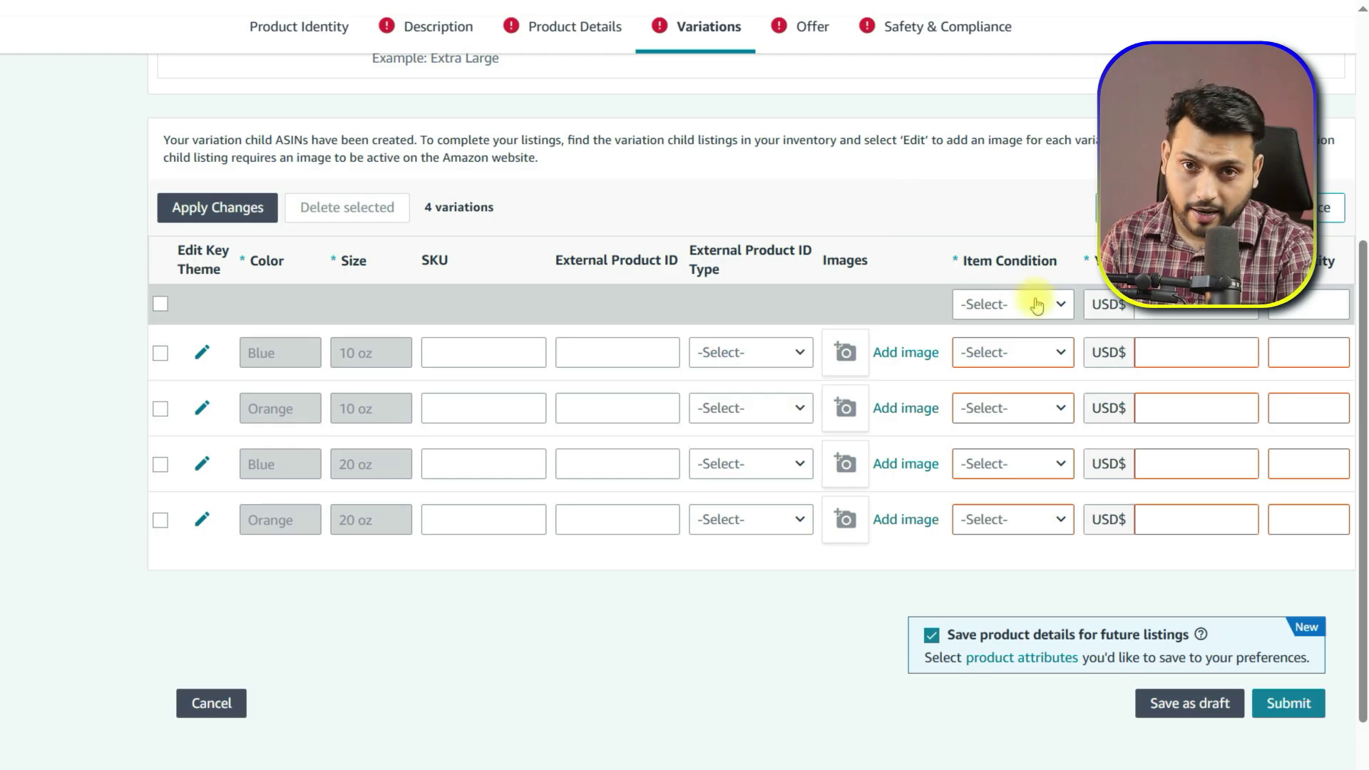
Set the item condition to New for all four color and size variations.
click(1054, 352)
click(1023, 383)
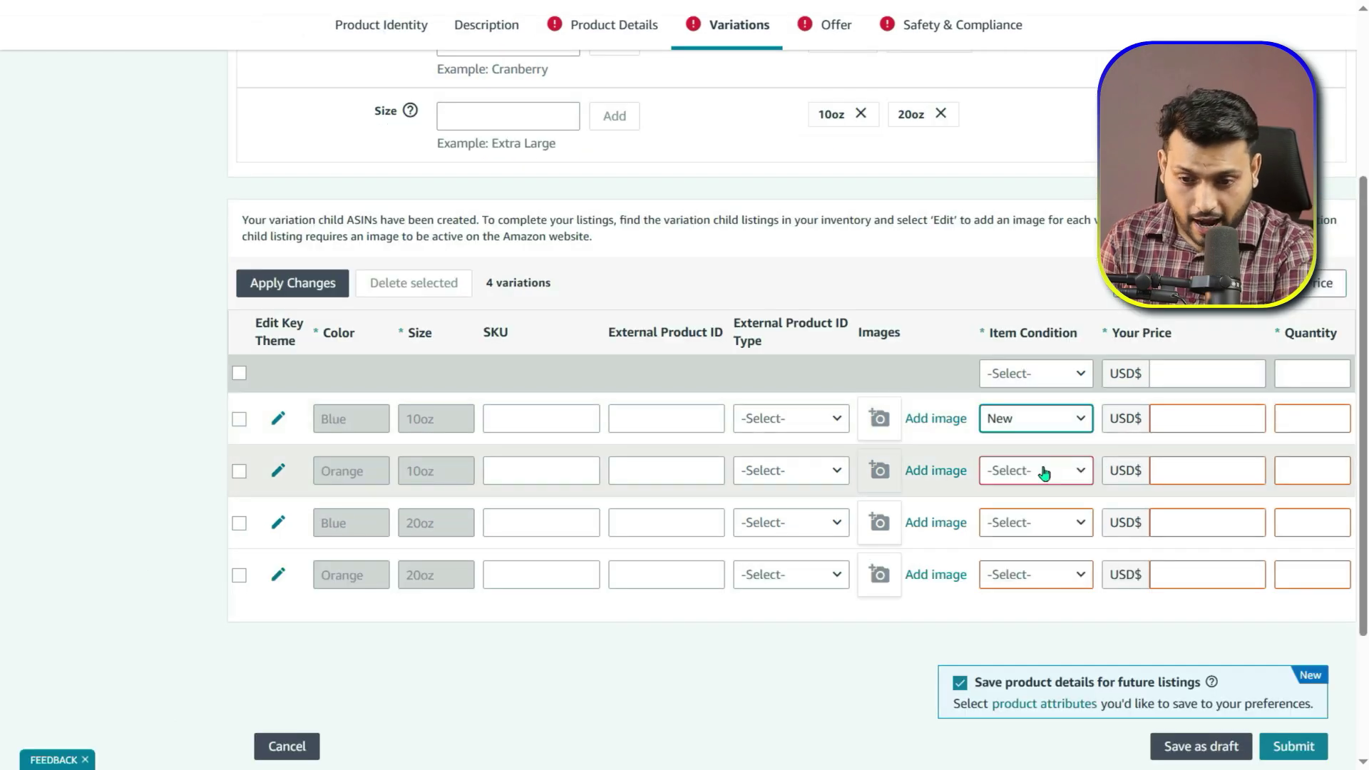
click(1045, 473)
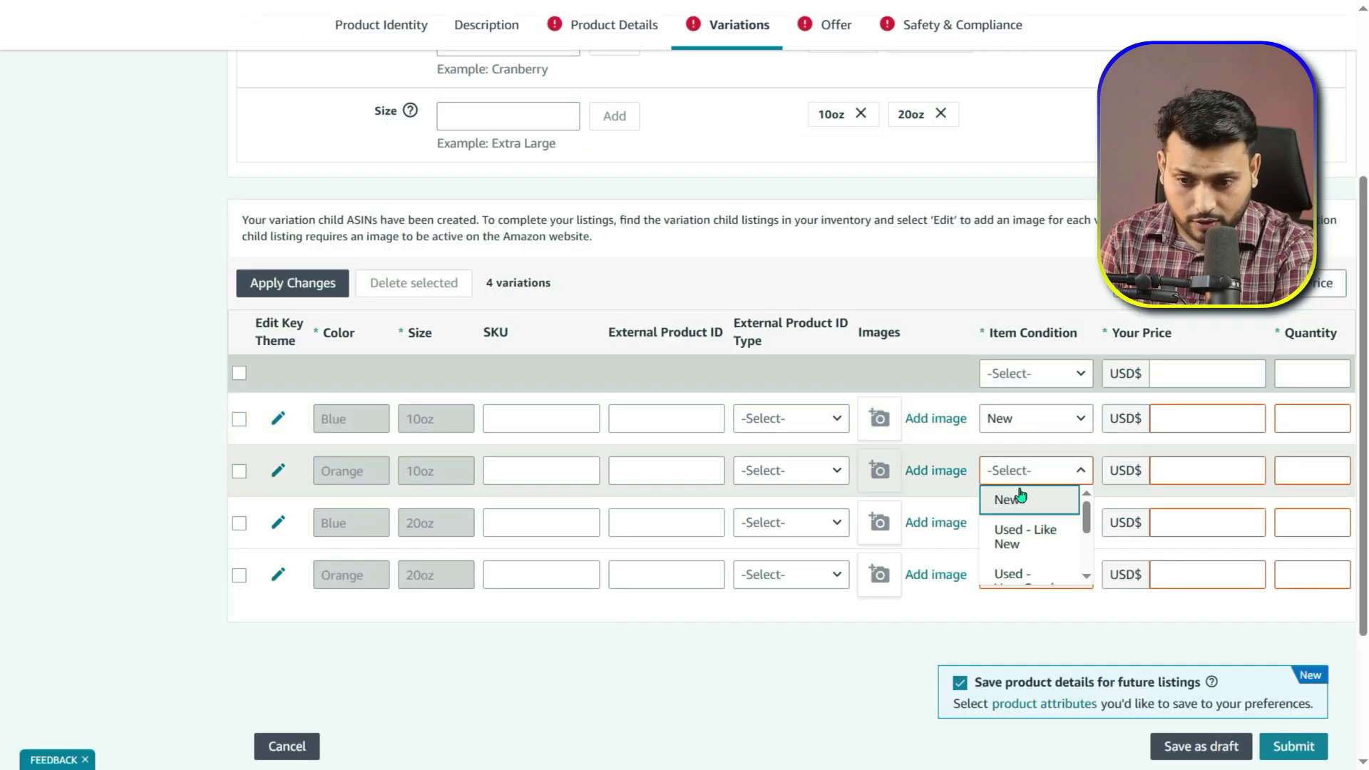
click(1016, 495)
click(1063, 524)
click(1053, 575)
click(1020, 383)
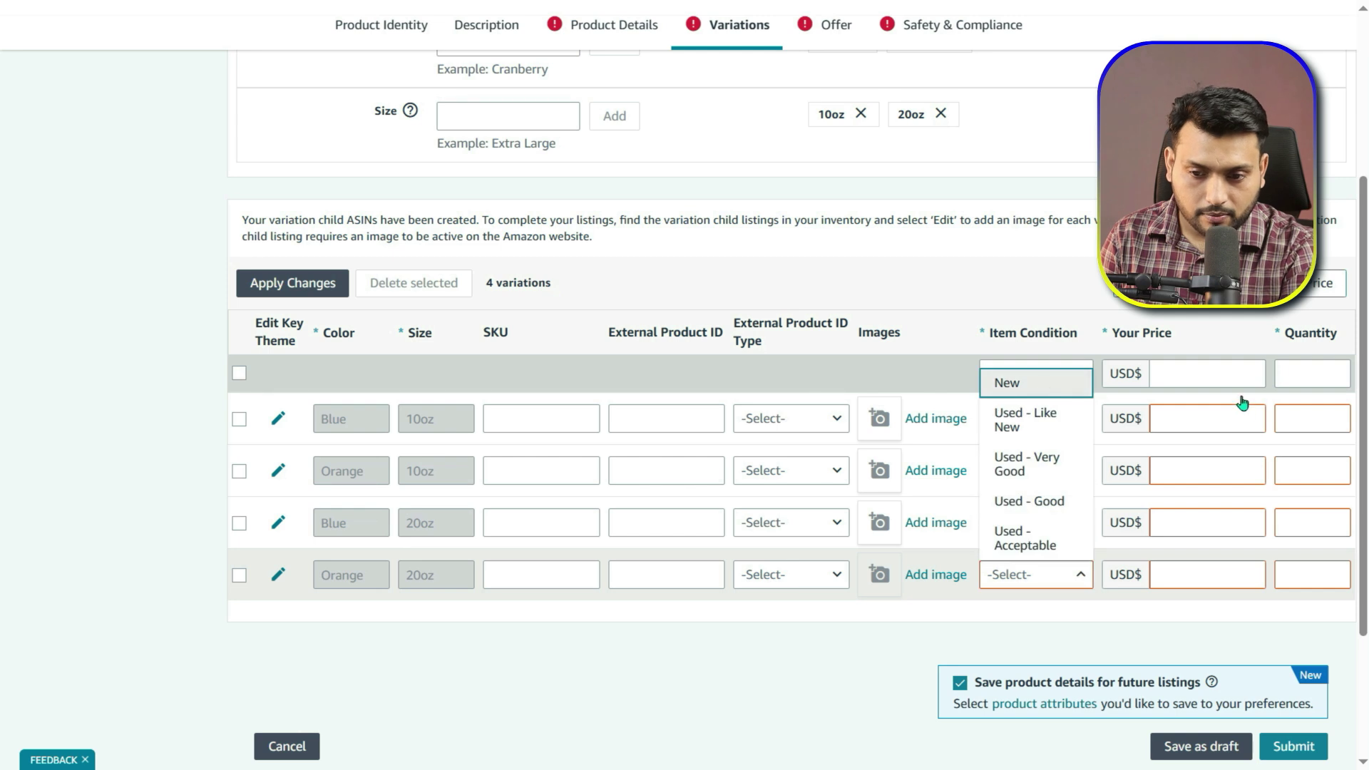
Set the price of all four variations to USD 12.99.
click(1205, 417)
text(12.99)
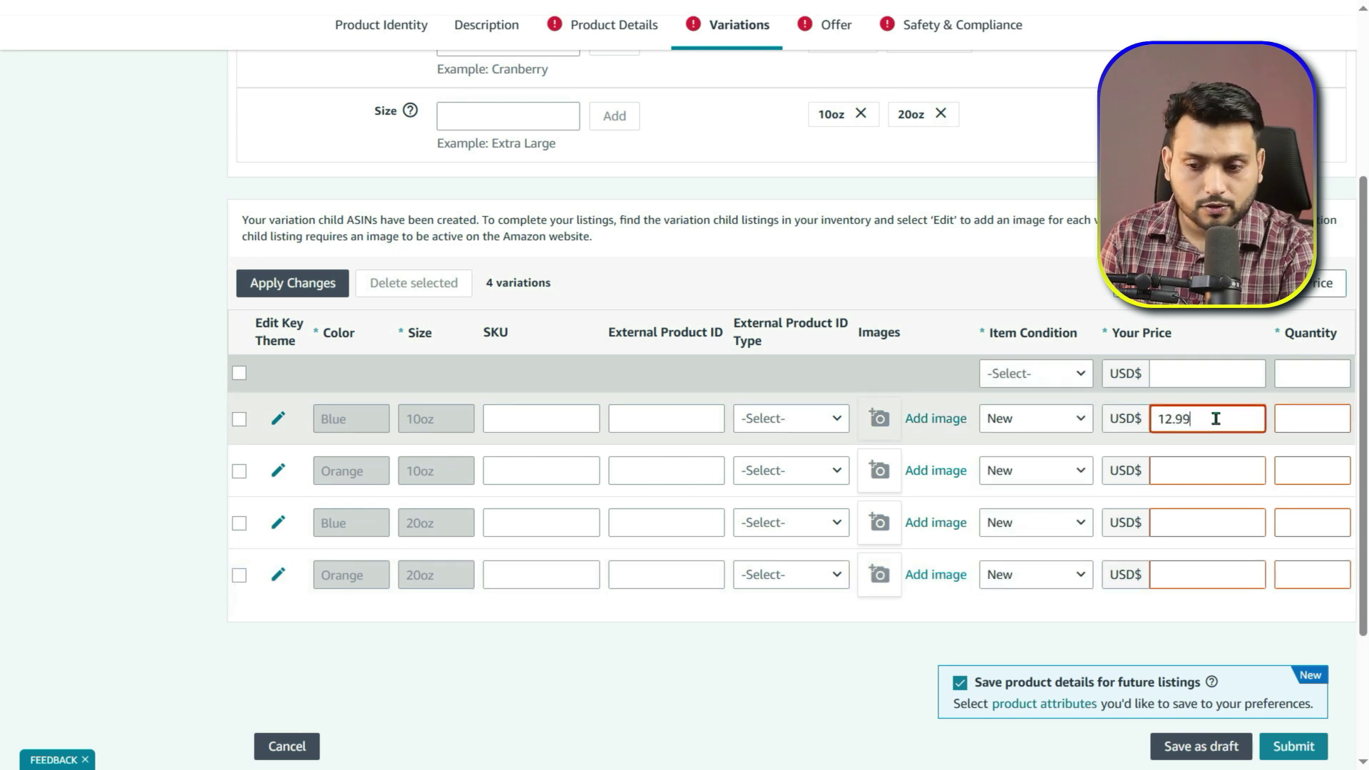
click(1187, 479)
click(1195, 518)
text(12.)
click(1178, 571)
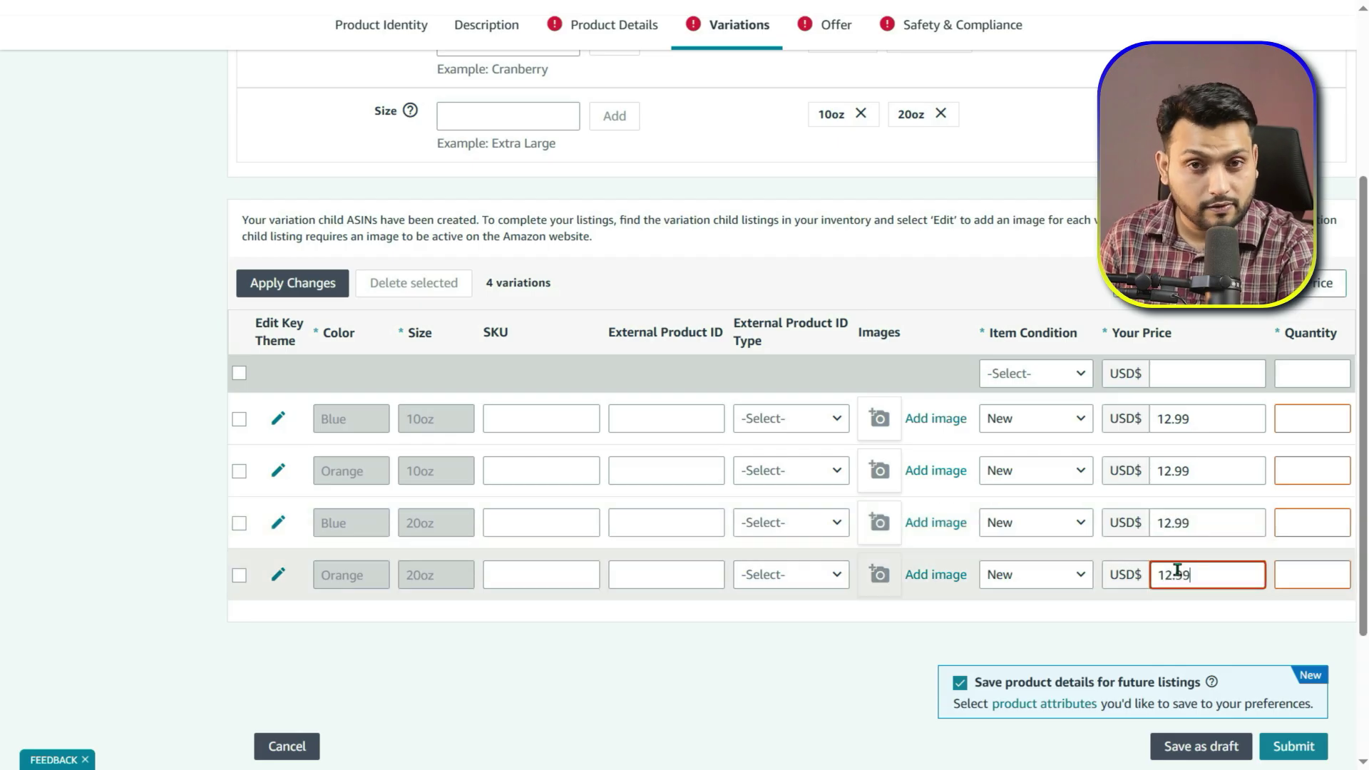
Set the quantity to 0 for all four variations.
click(1328, 419)
text(0)
click(1323, 471)
text(0)
click(1320, 522)
text(0)
click(1312, 574)
text(0)
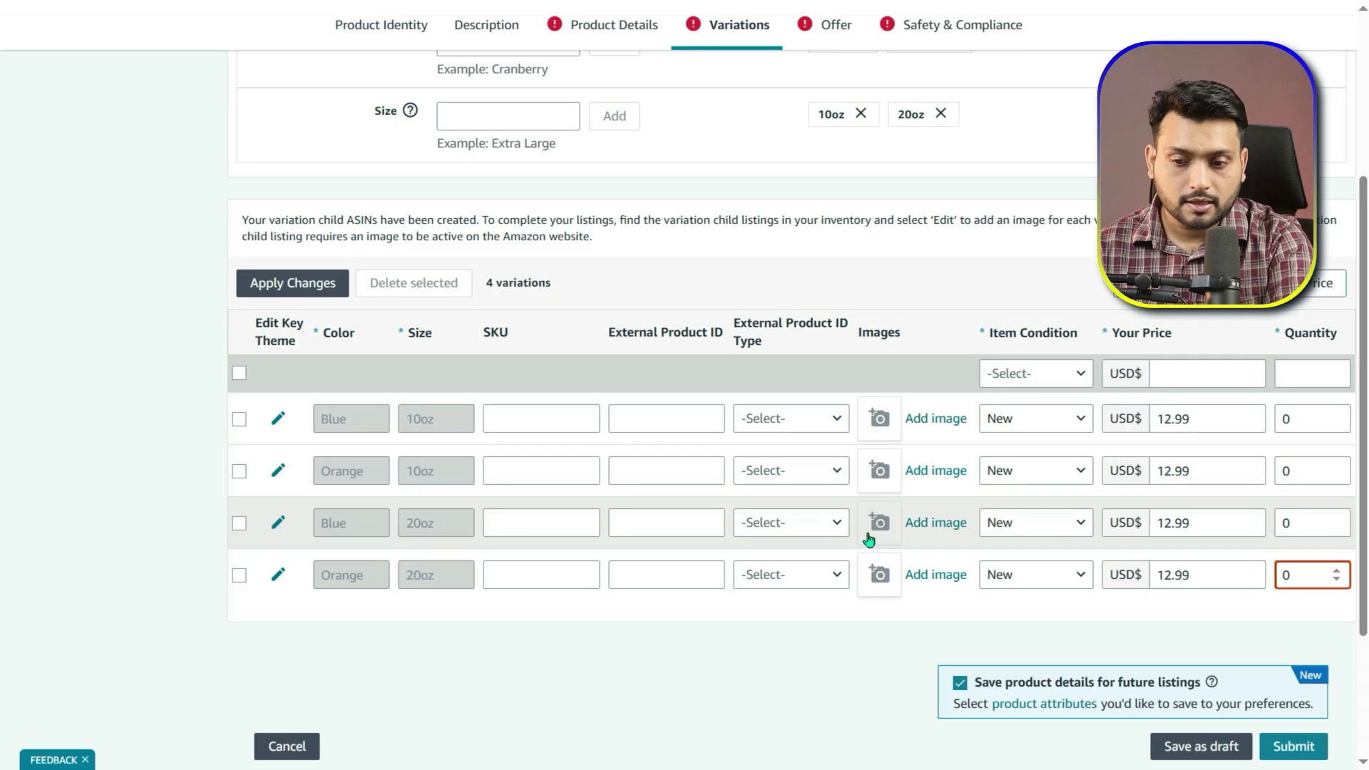
Add the blue bottle photo 71vE0KfTNQL._AC_SX679_ from Downloads as a variation image and start adding one for the Orange 20oz variation.
click(933, 421)
click(420, 332)
double_click(927, 136)
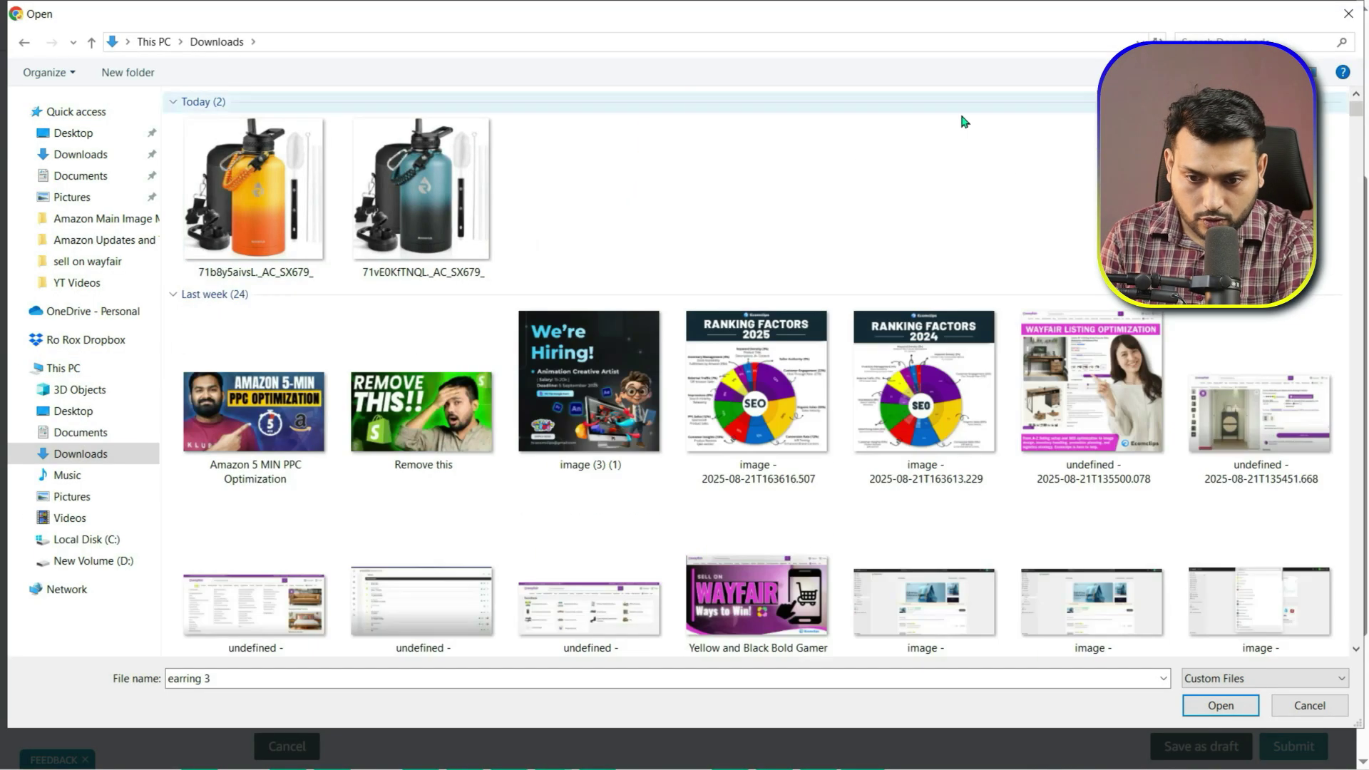
double_click(428, 189)
click(951, 584)
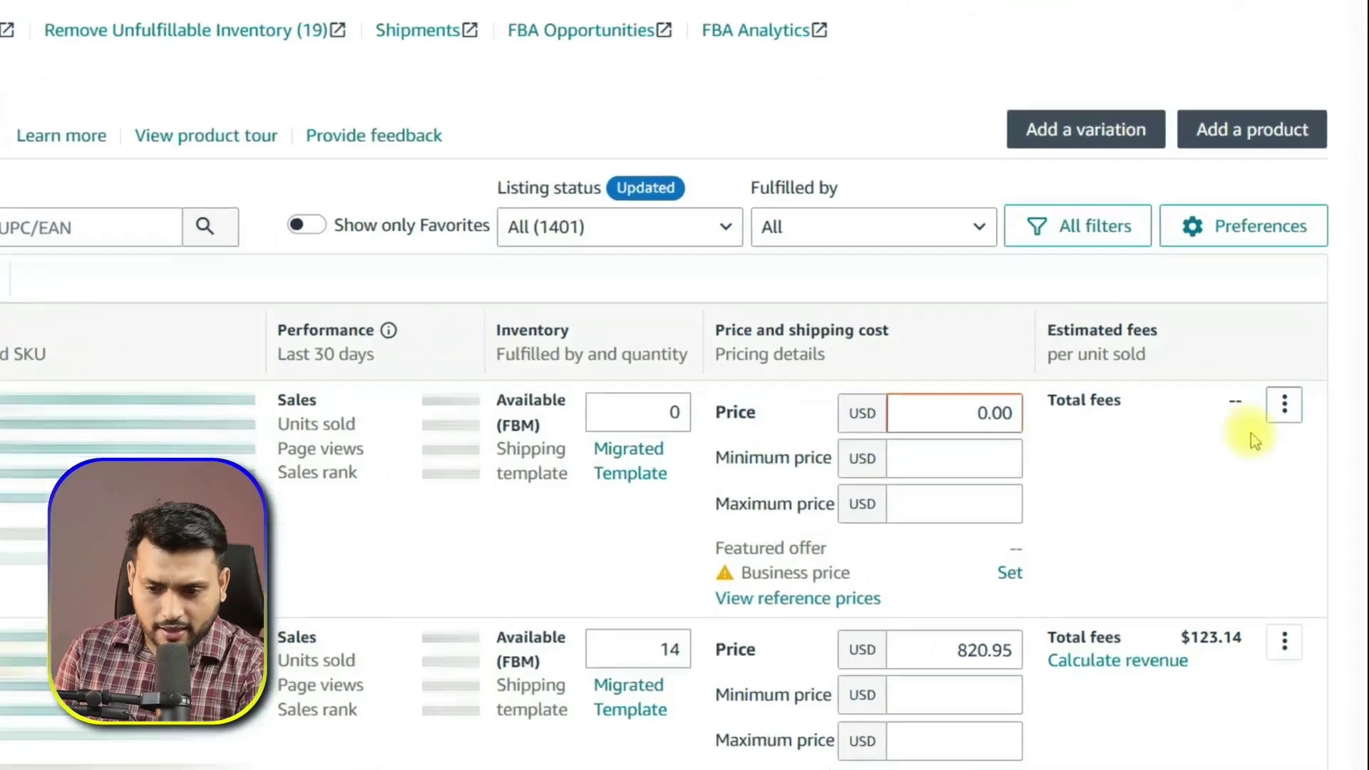
Open the first product in the inventory for editing and go to its variations.
click(1309, 428)
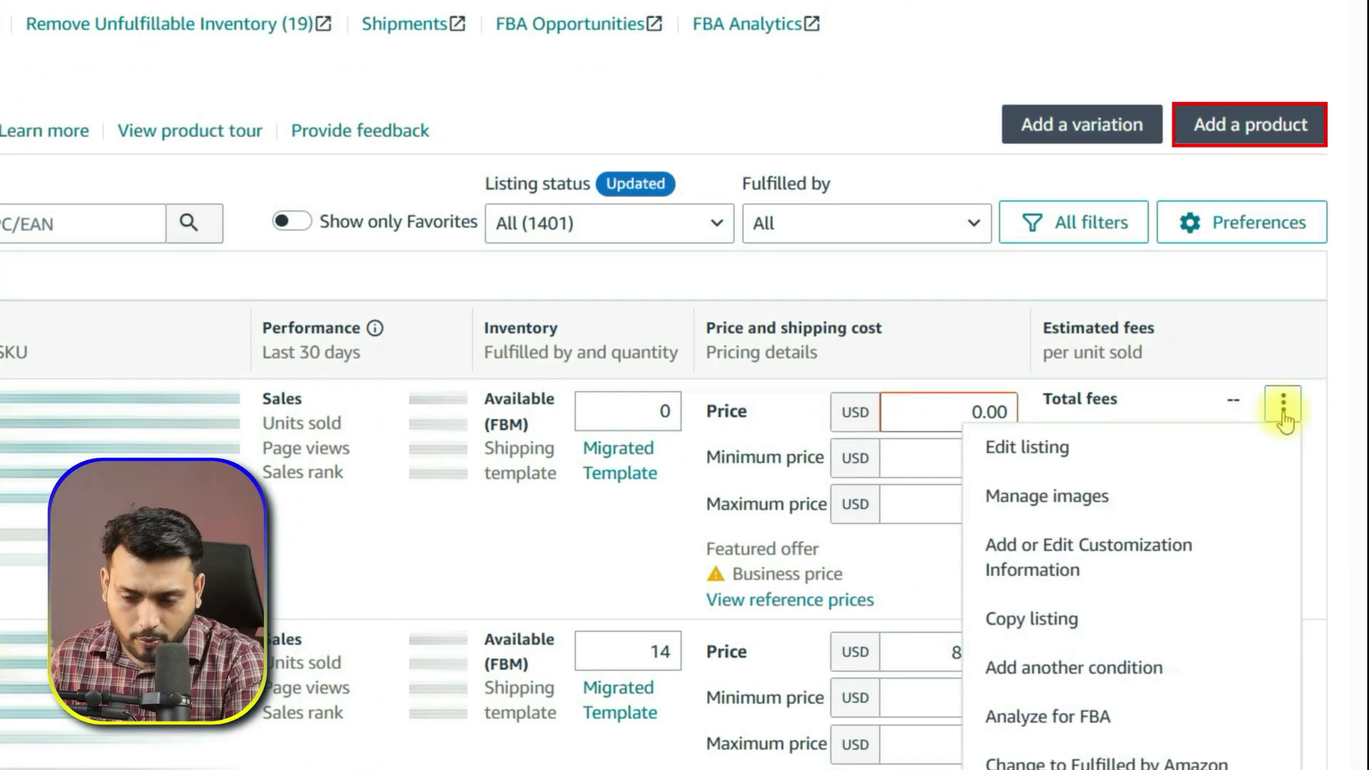
click(1012, 451)
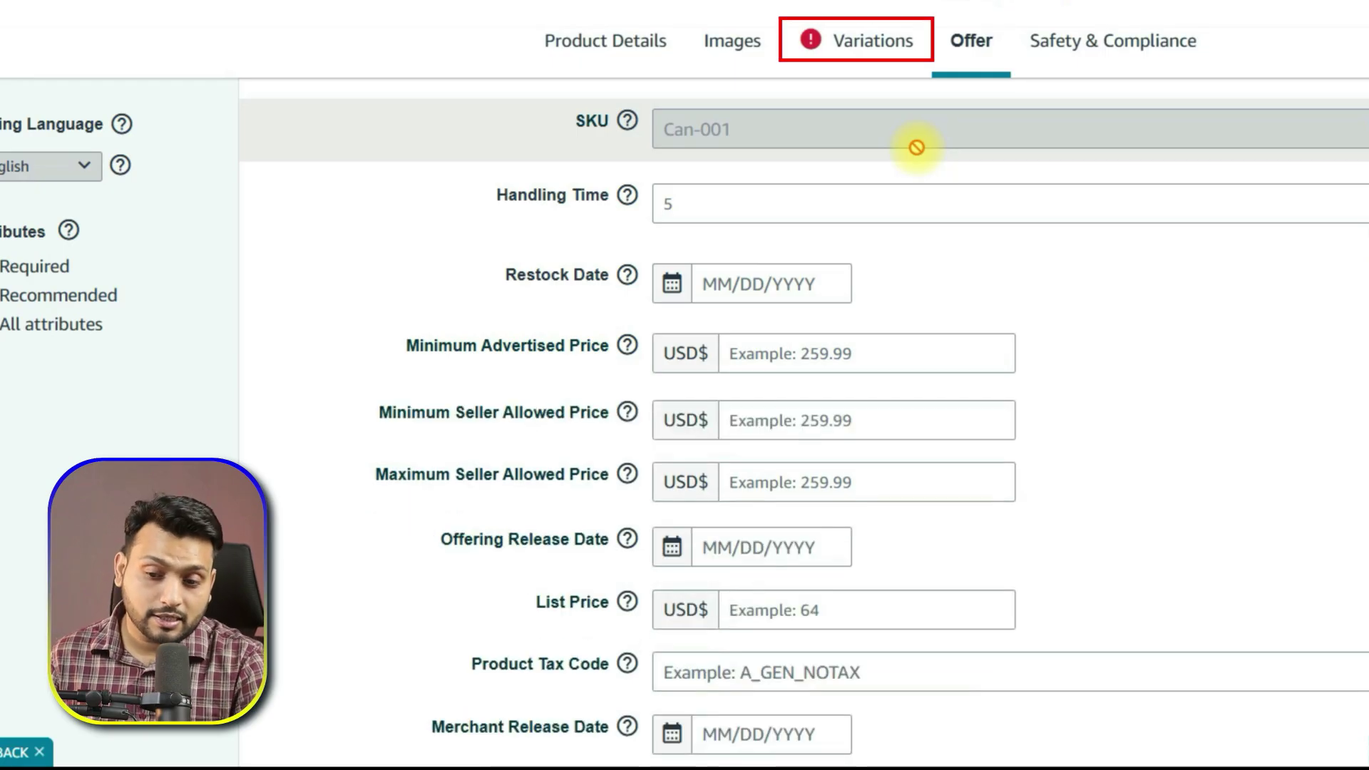
click(855, 44)
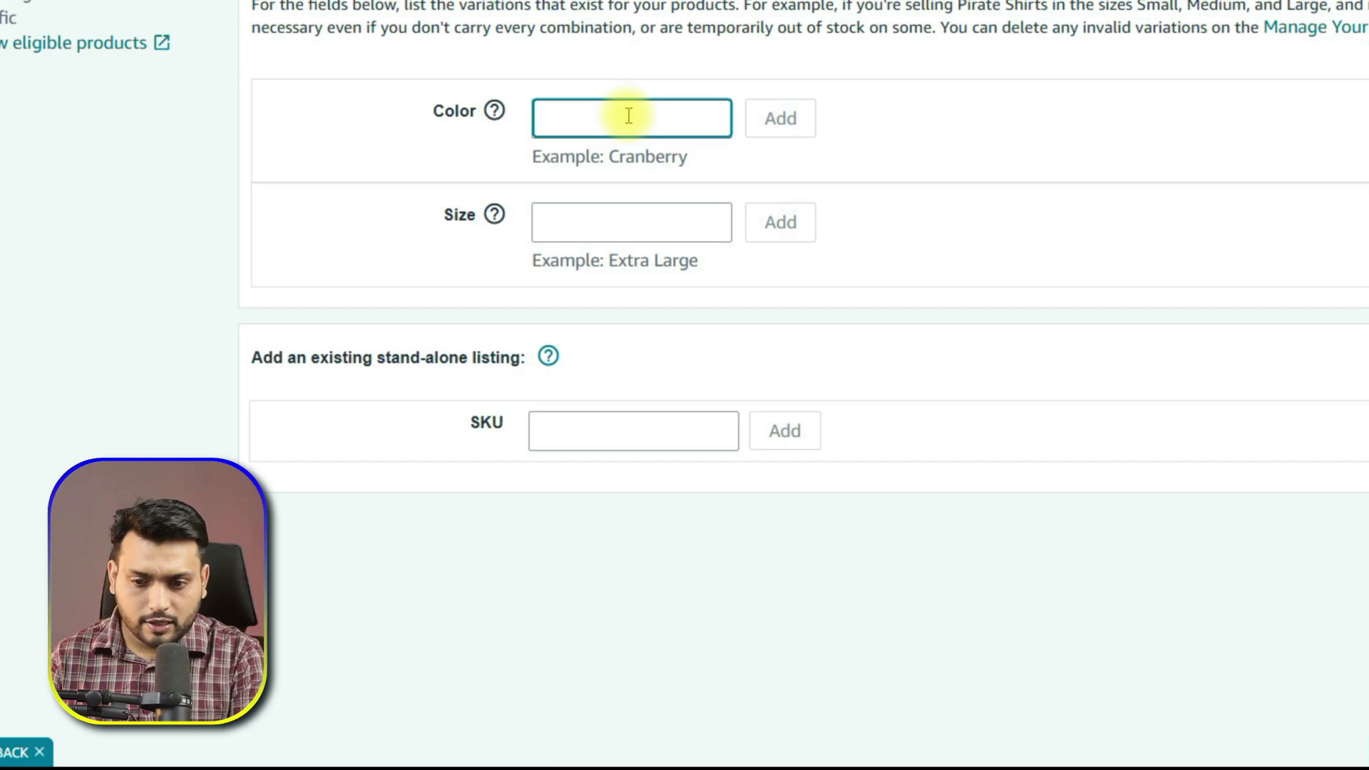
Add Black as a color variant and 64 oz as a size variant of the existing listing.
text(Black)
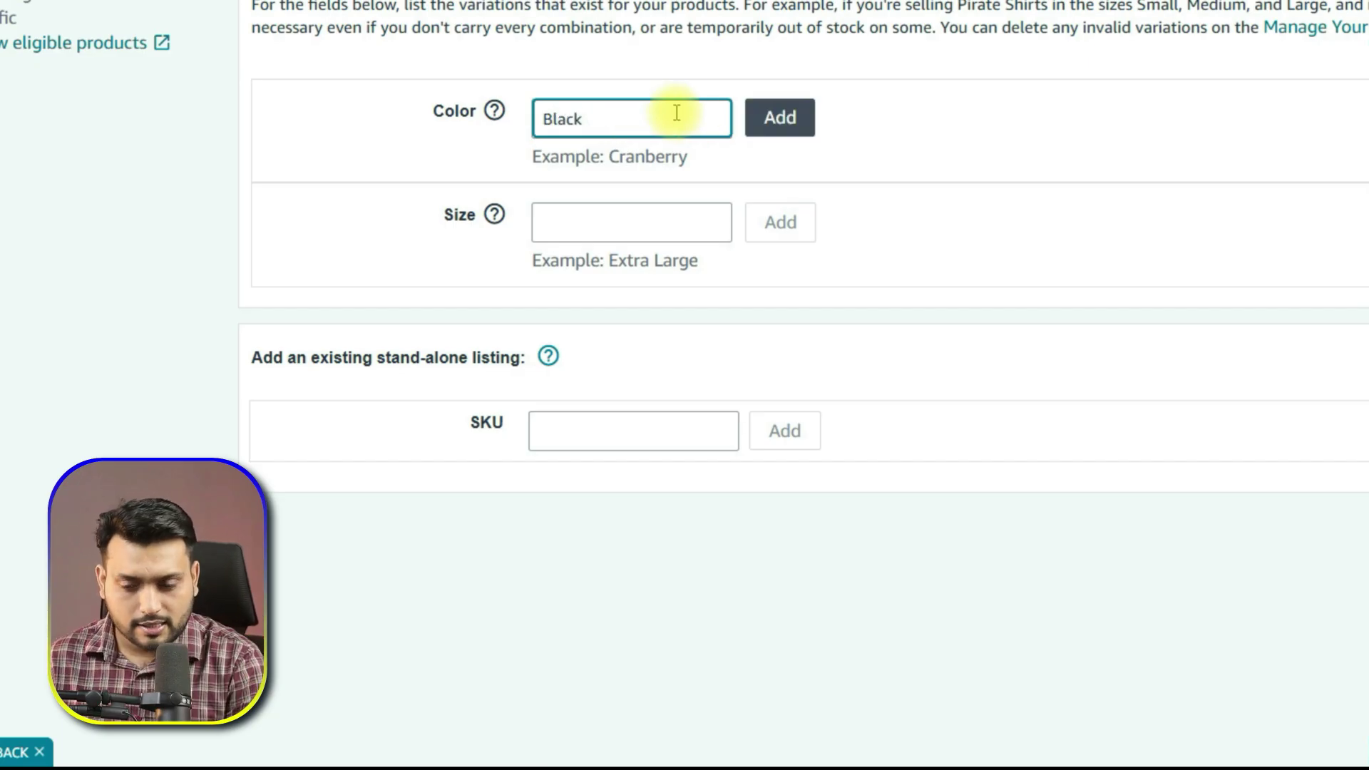
click(787, 130)
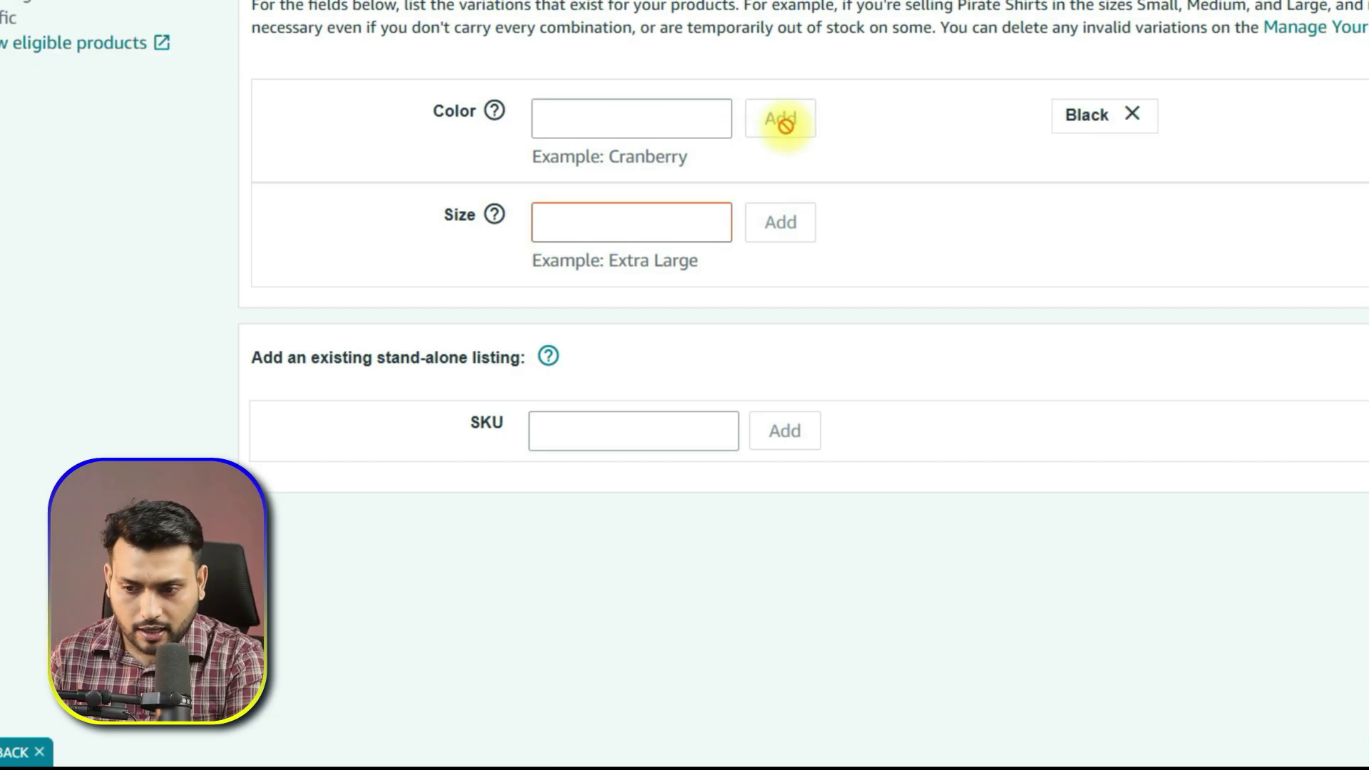
click(589, 202)
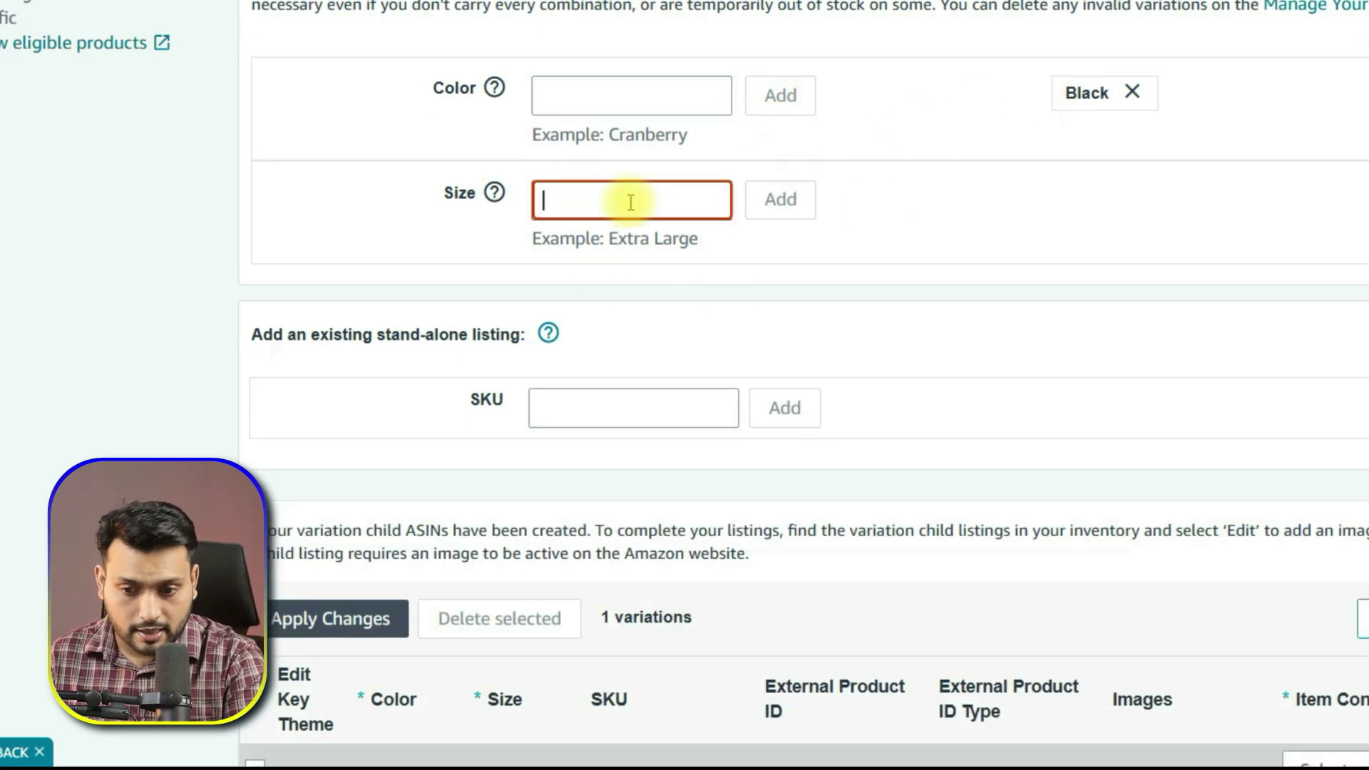
text(64 oz)
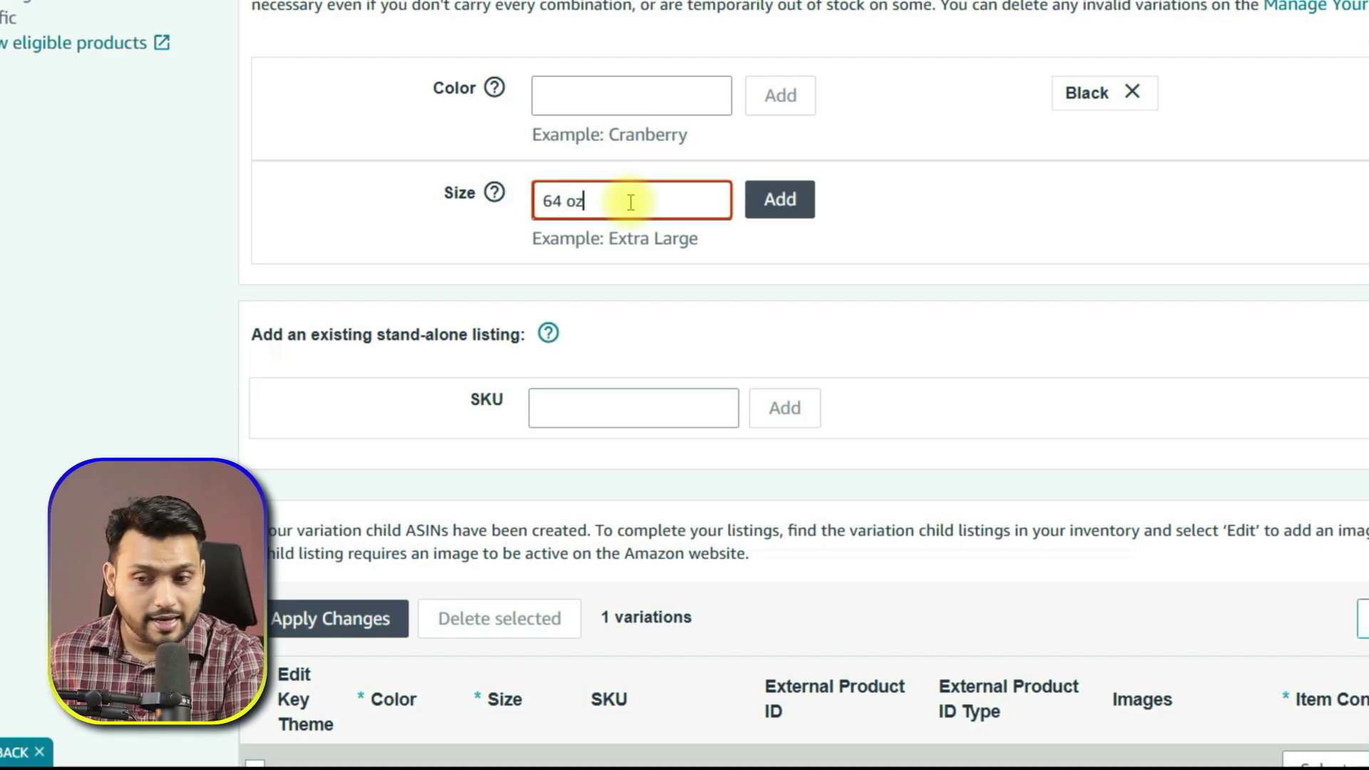
click(780, 201)
Examine the SKU, product ID, image, condition, price and quantity fields of the Black 64 oz variation.
scroll(1045, 231, down, 3)
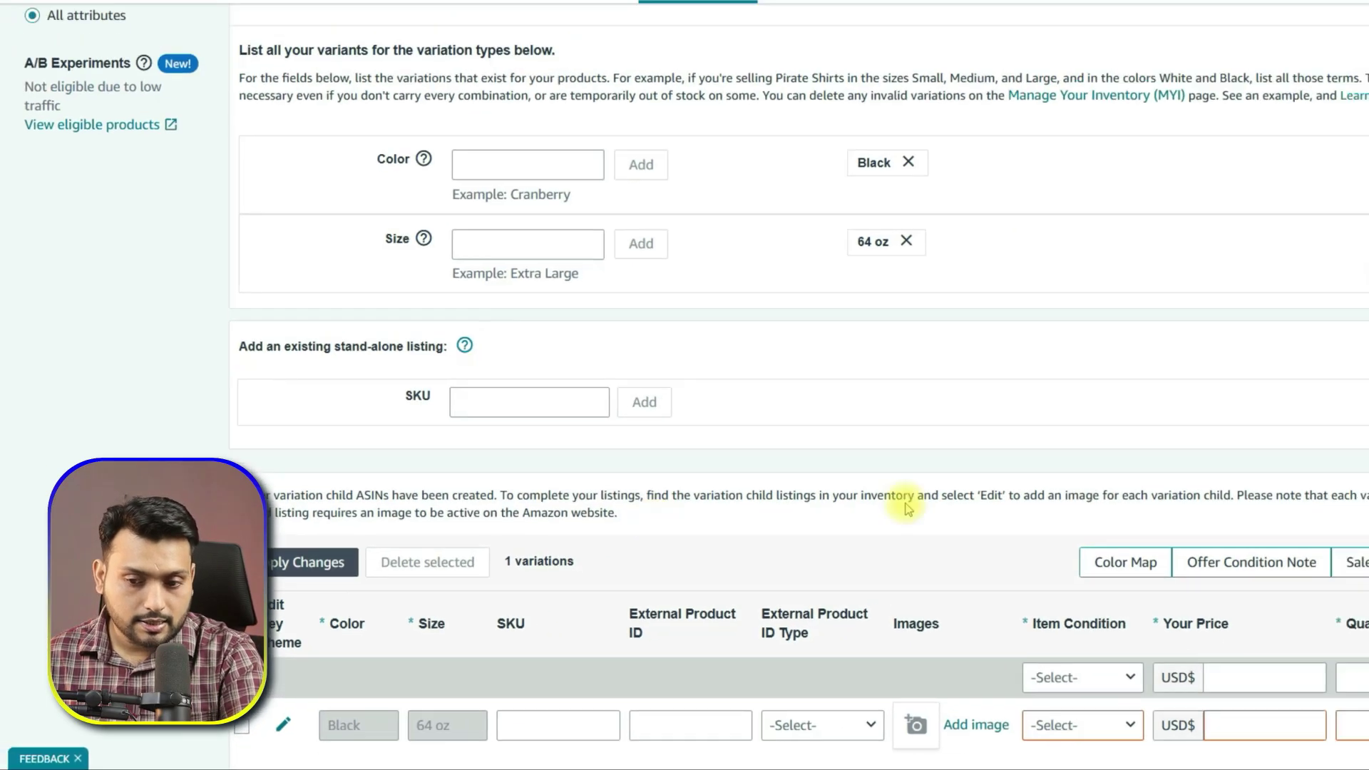
scroll(906, 505, down, 1)
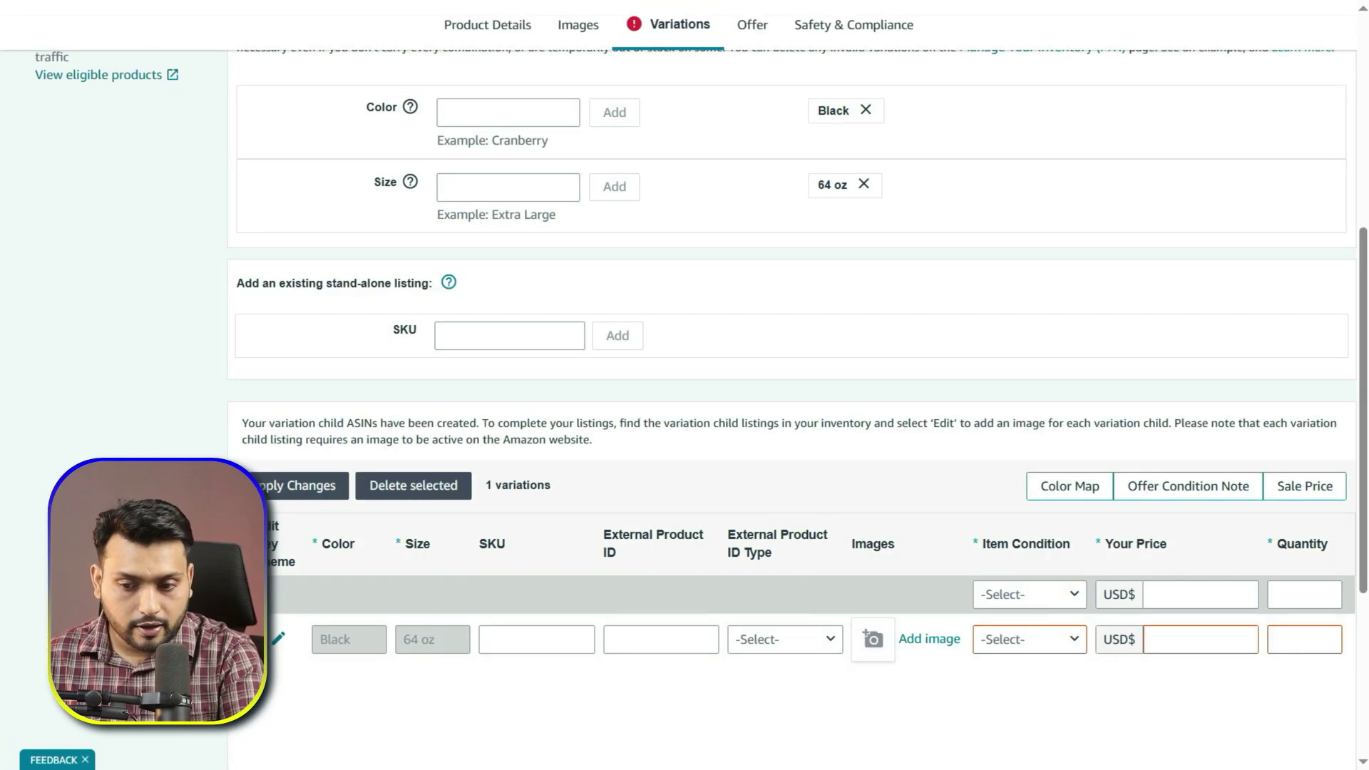
click(536, 638)
click(1069, 594)
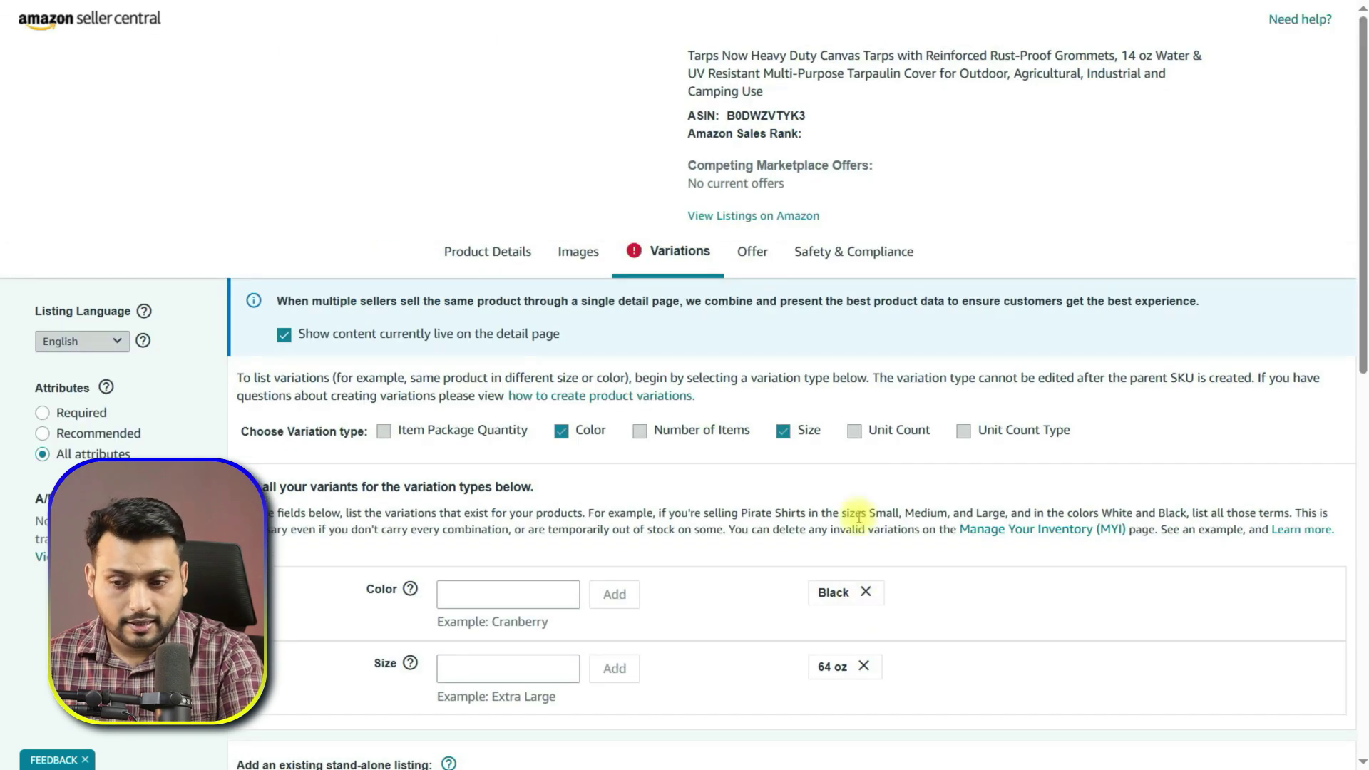
scroll(860, 517, down, 1)
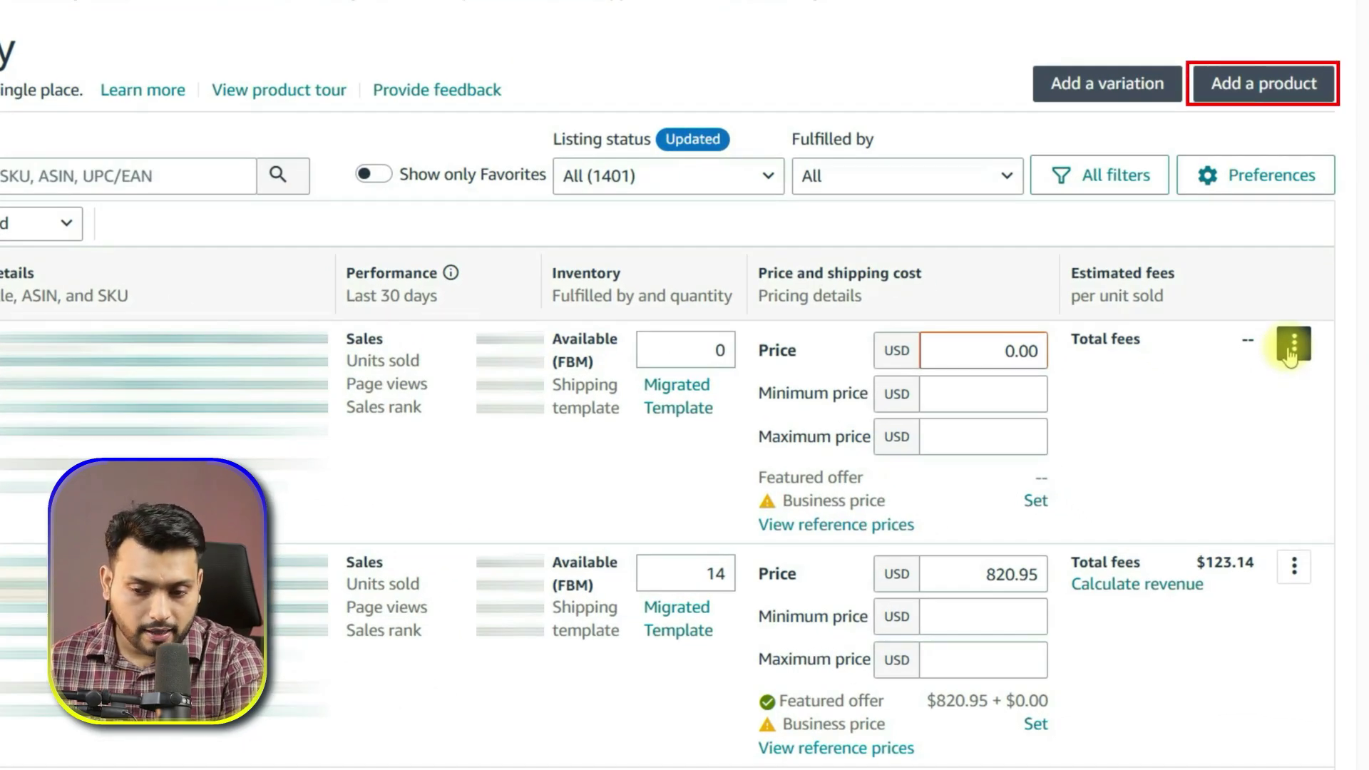
Reopen the first inventory listing for editing and enter FSVC18F as the SKU of an existing stand-alone listing to add.
click(1292, 347)
click(1084, 403)
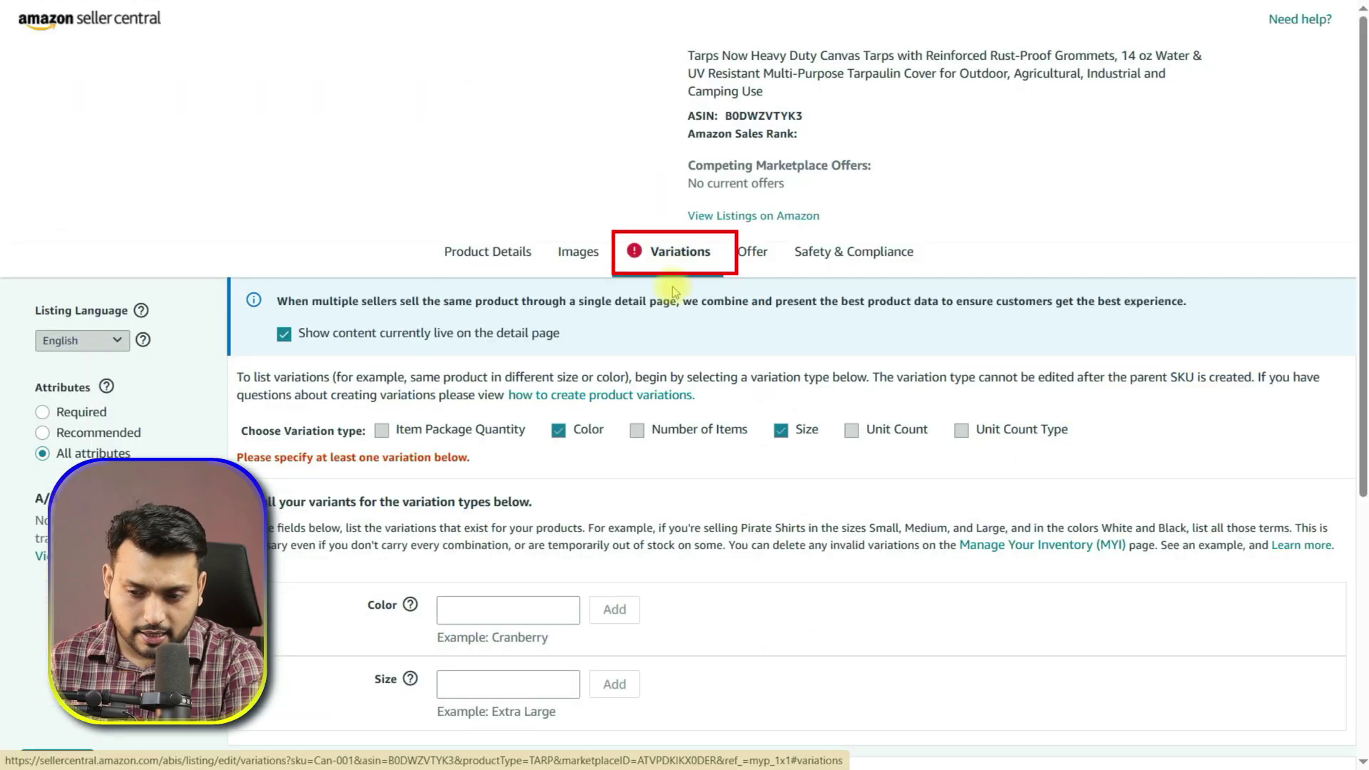
scroll(681, 337, down, 3)
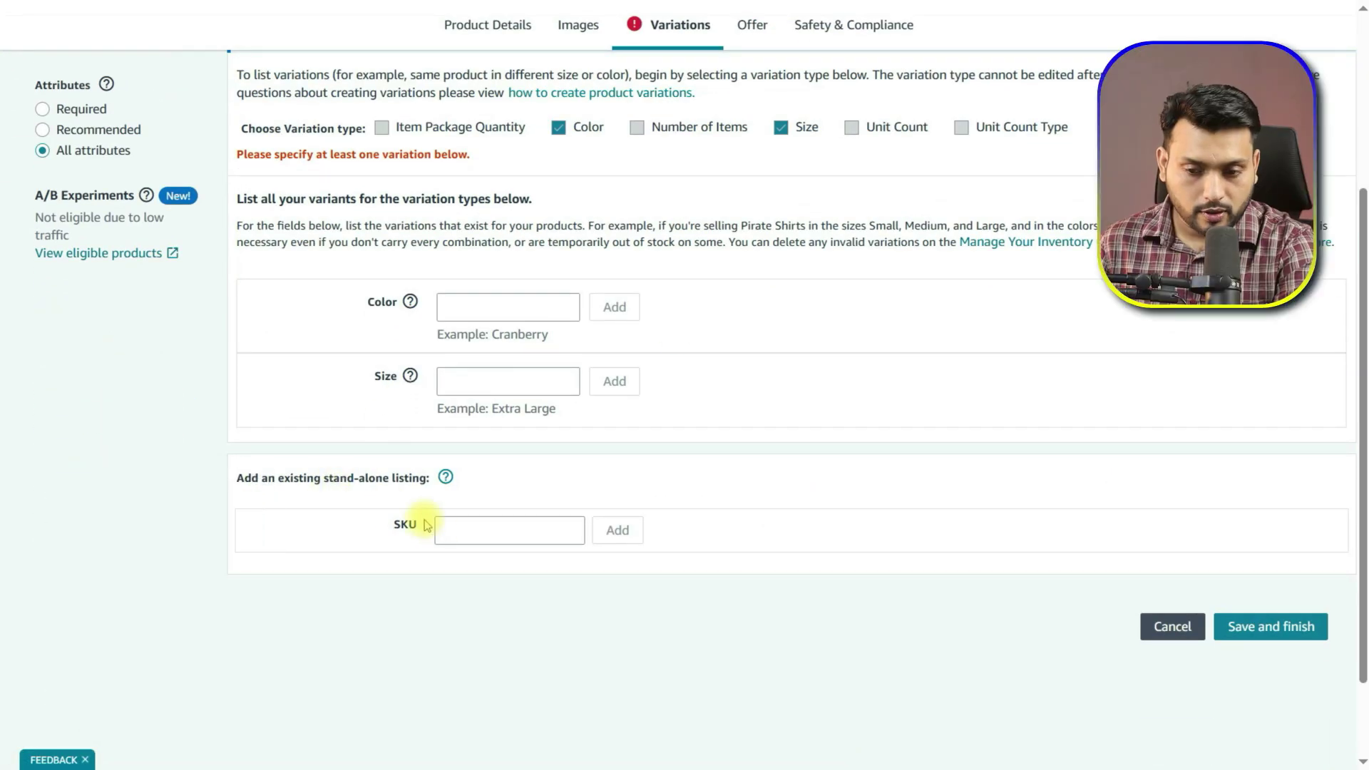
click(482, 532)
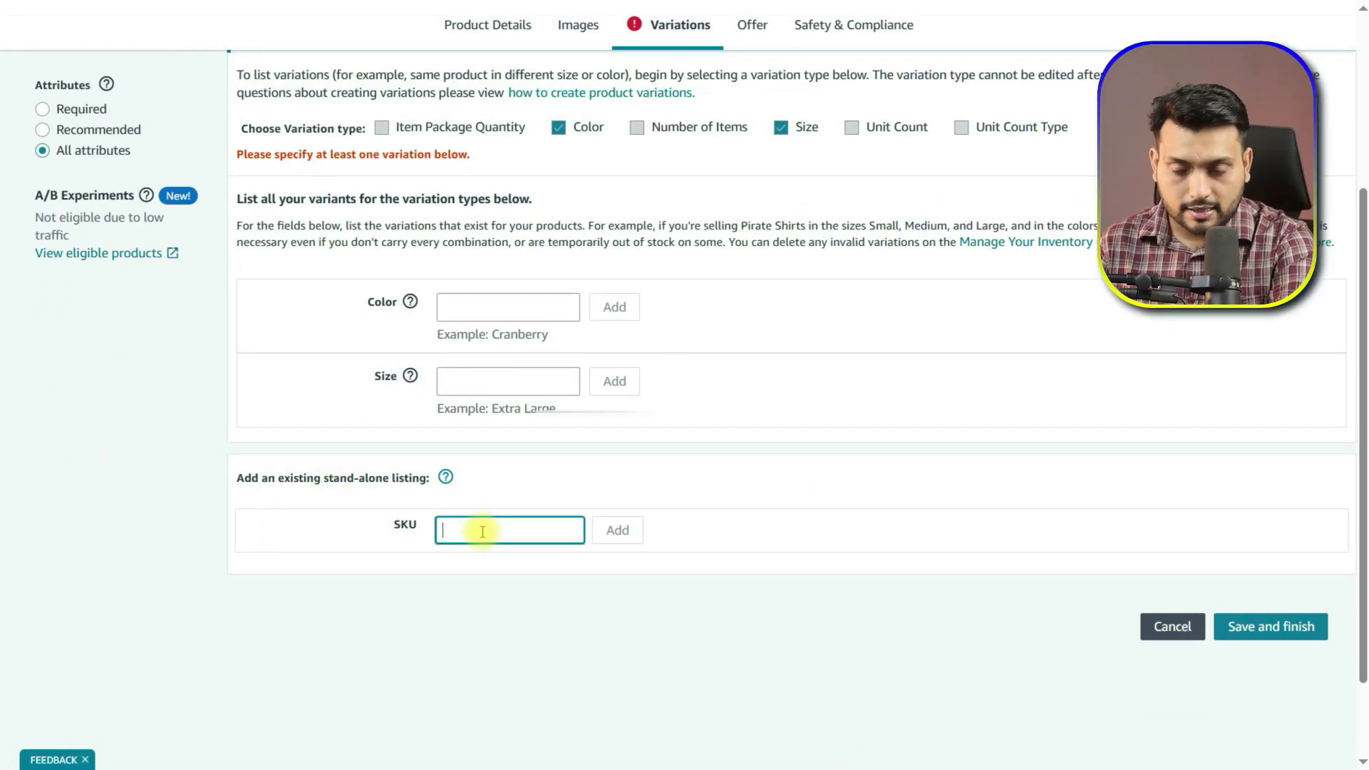
text(FSVC18F-)
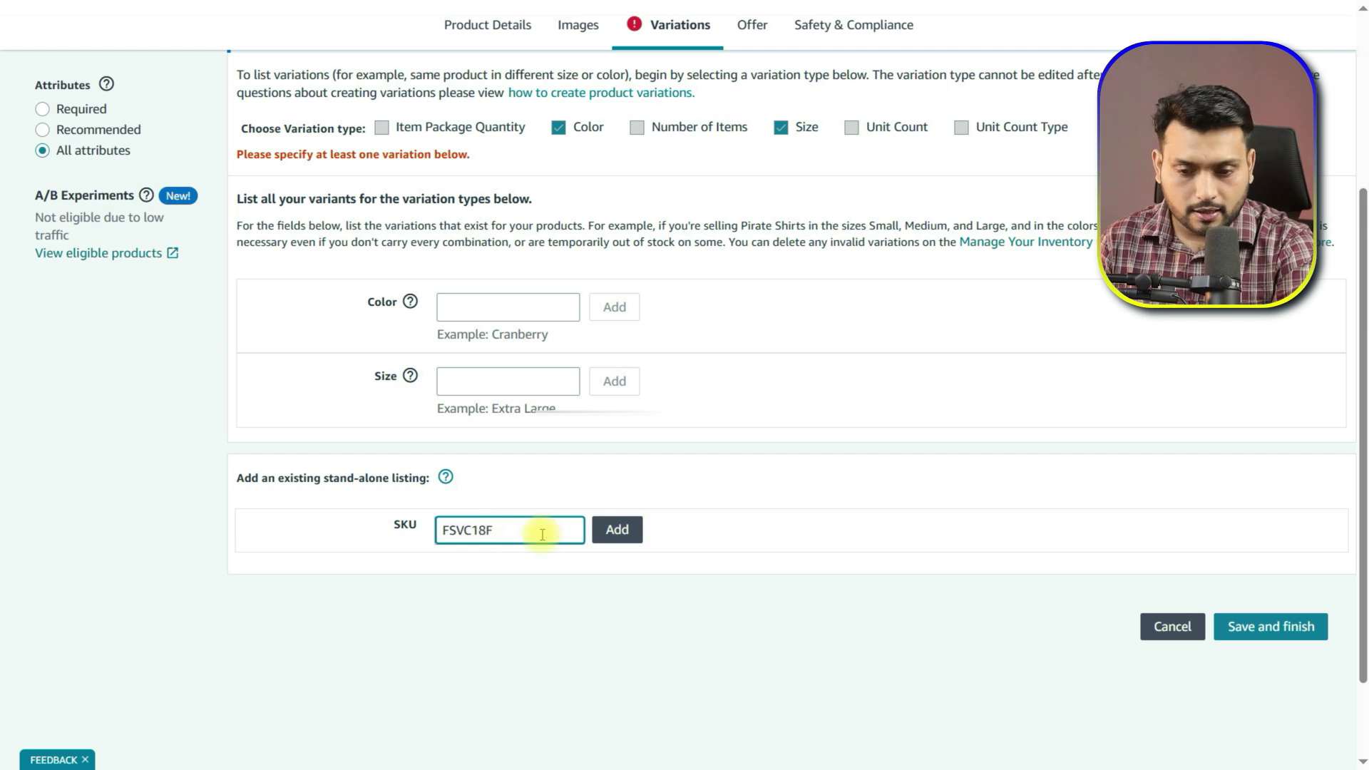
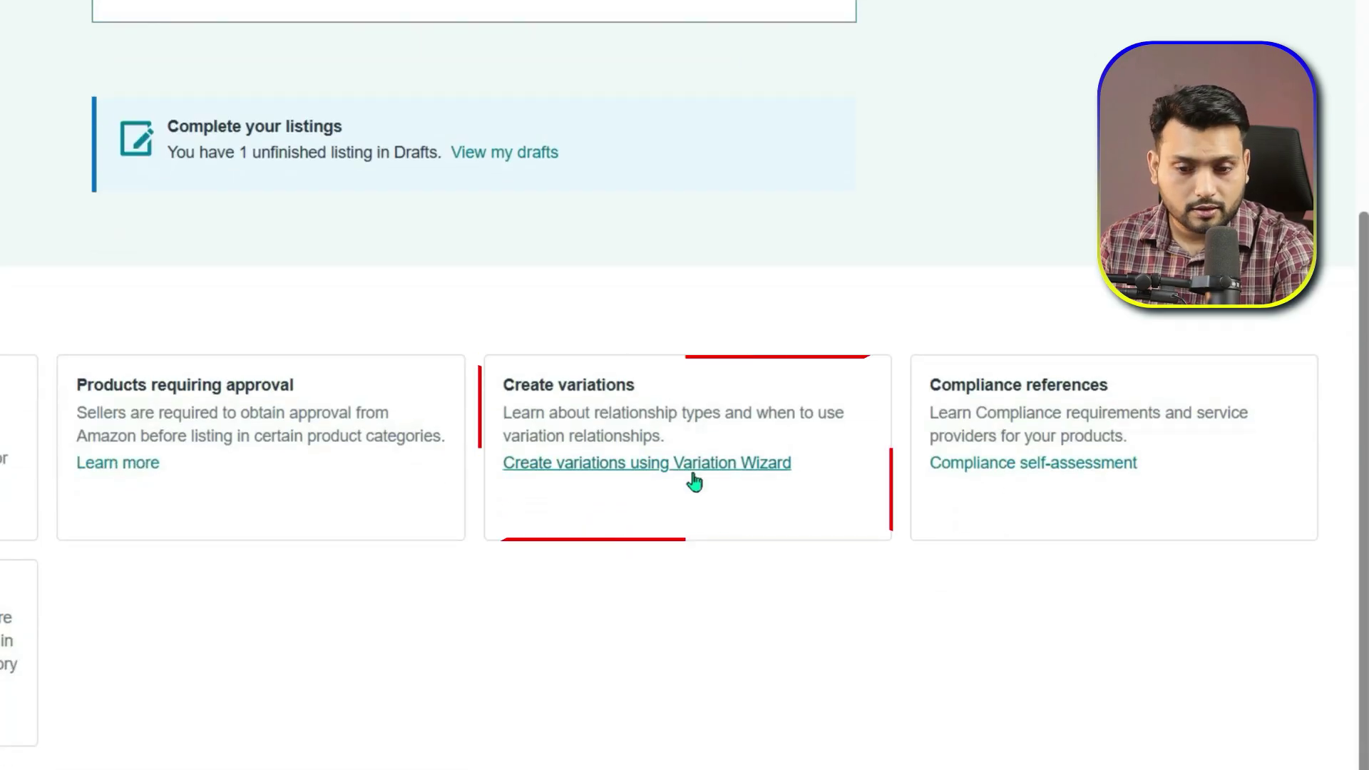
Open the Variation Wizard, choose to add to or update an existing variation family, and search for its ASIN.
click(694, 464)
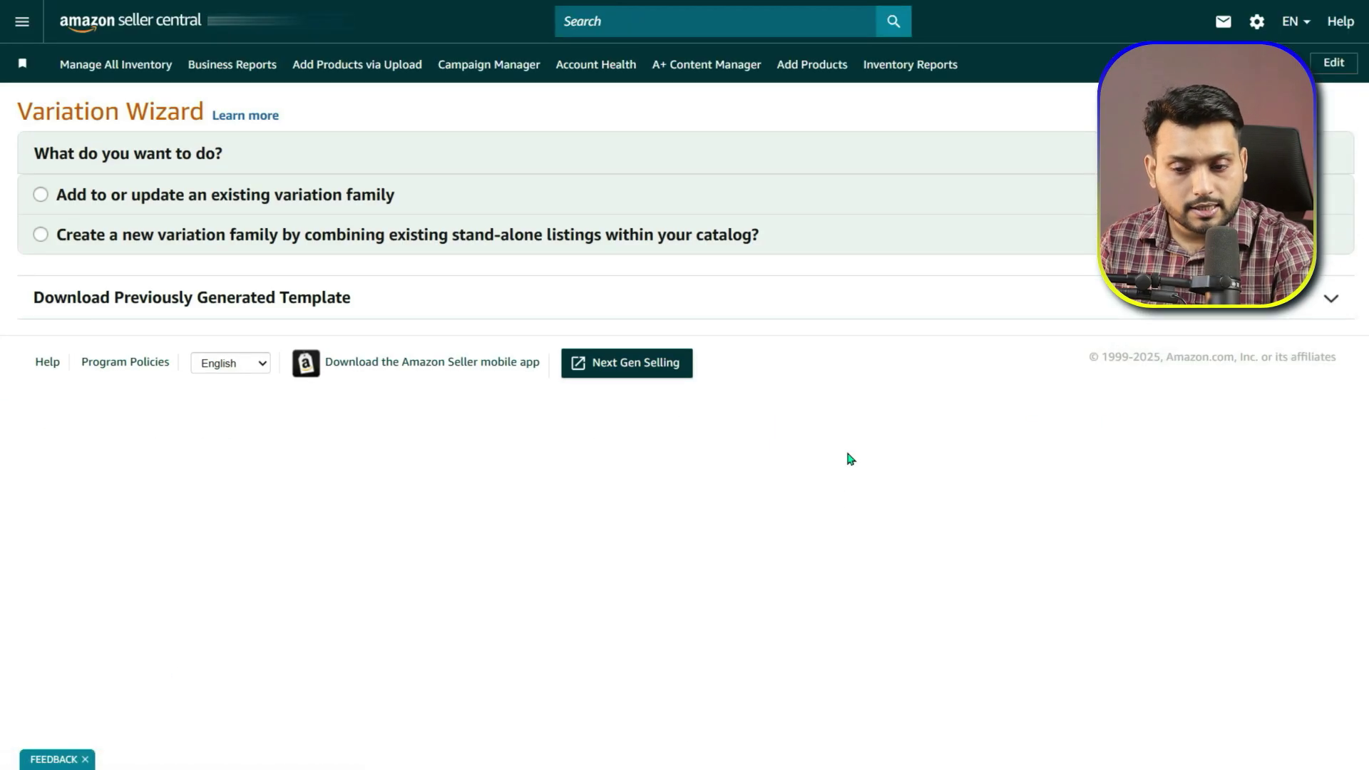
click(139, 200)
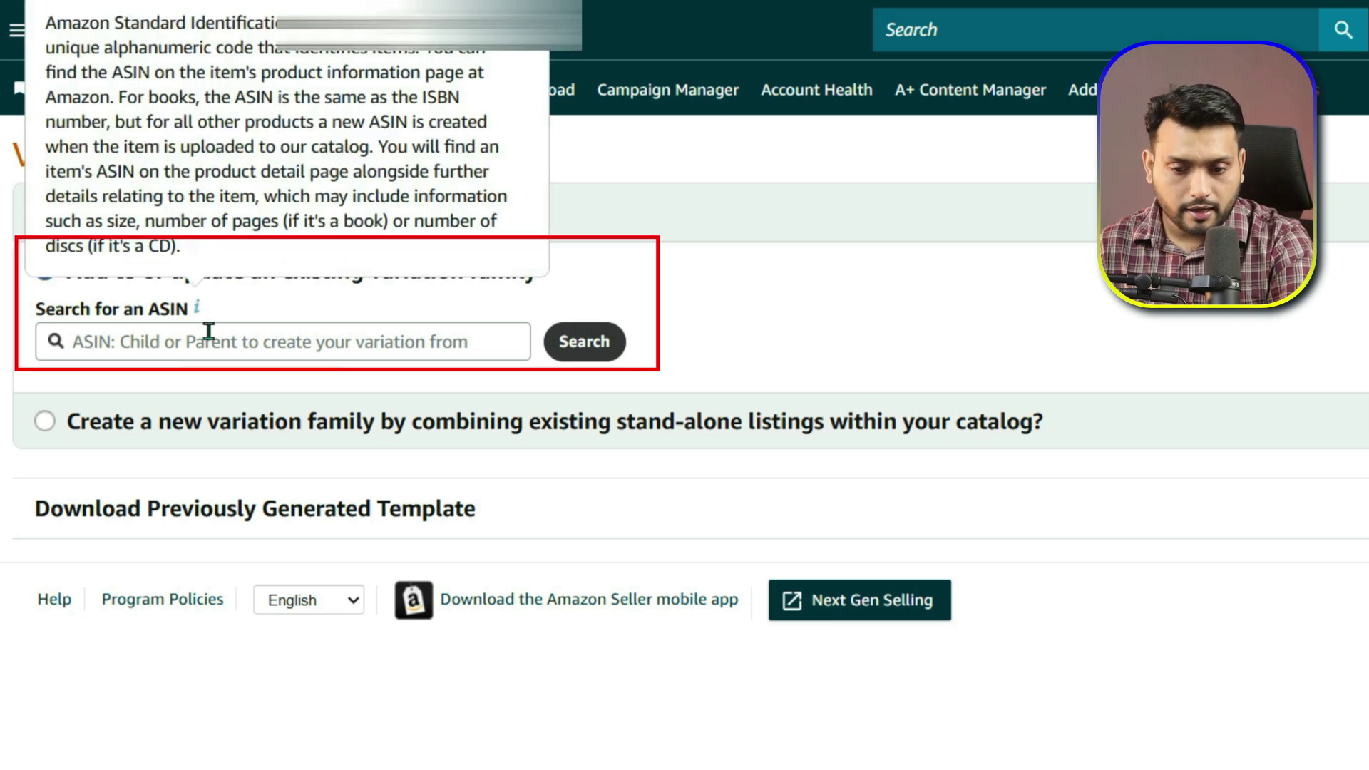
click(211, 340)
key(ctrl+v)
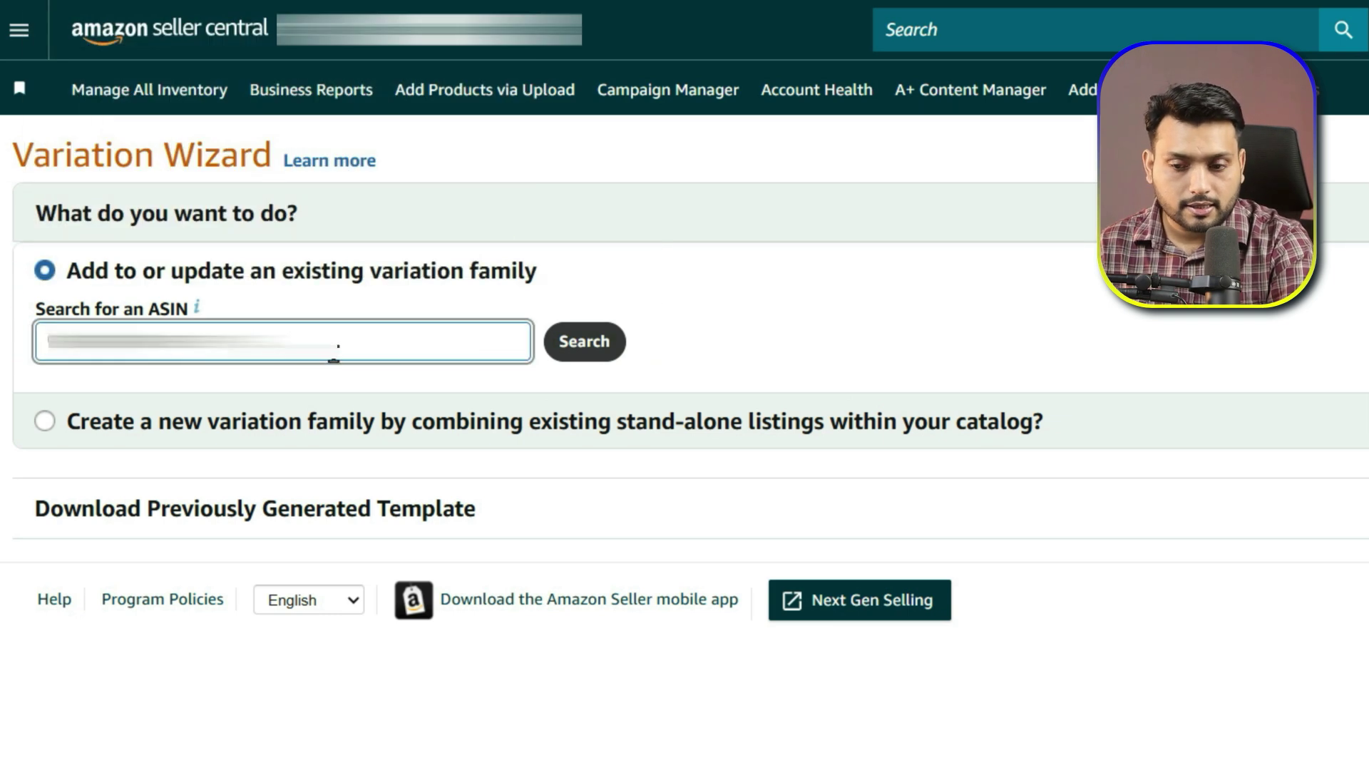
click(582, 343)
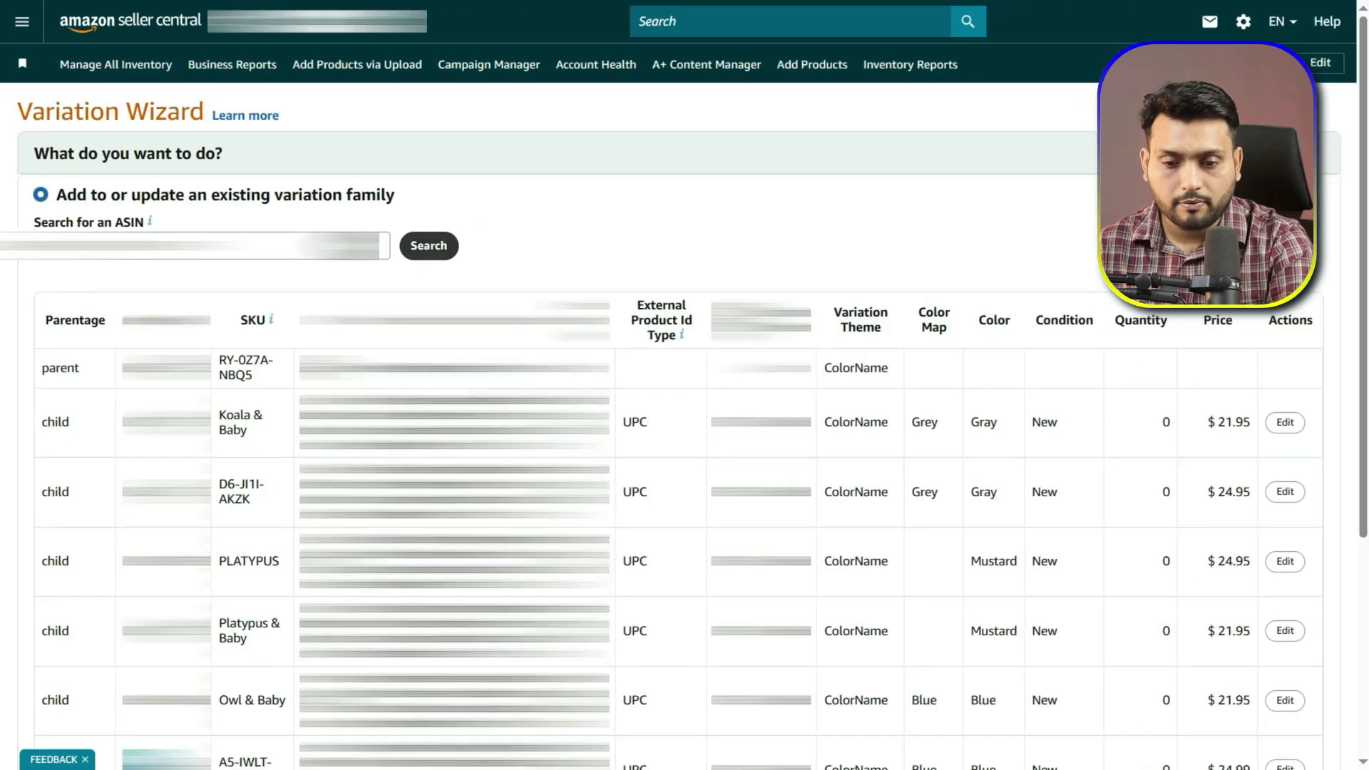
Try adding a child variation with a silver color map, New condition, quantity 10 and price $12.99, and discard the row.
scroll(65, 564, down, 5)
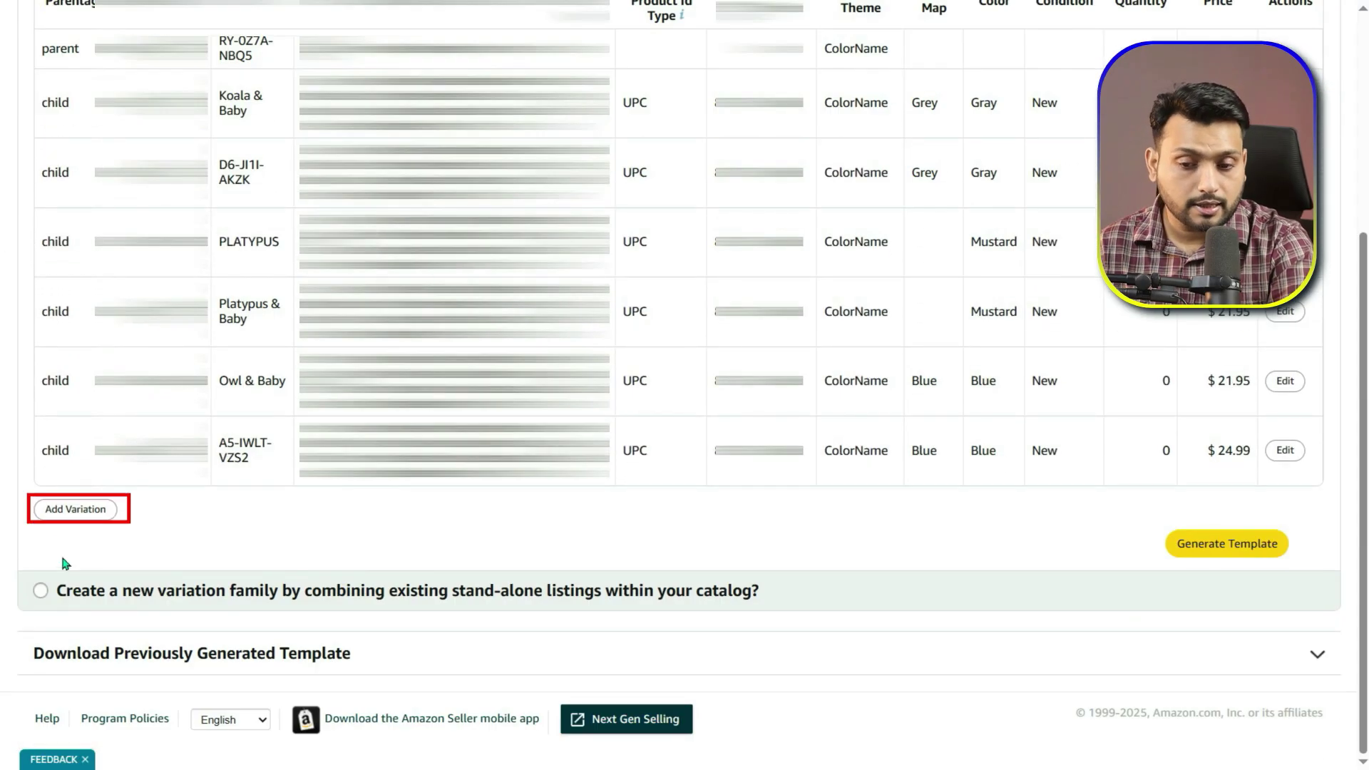
click(77, 509)
scroll(77, 510, down, 2)
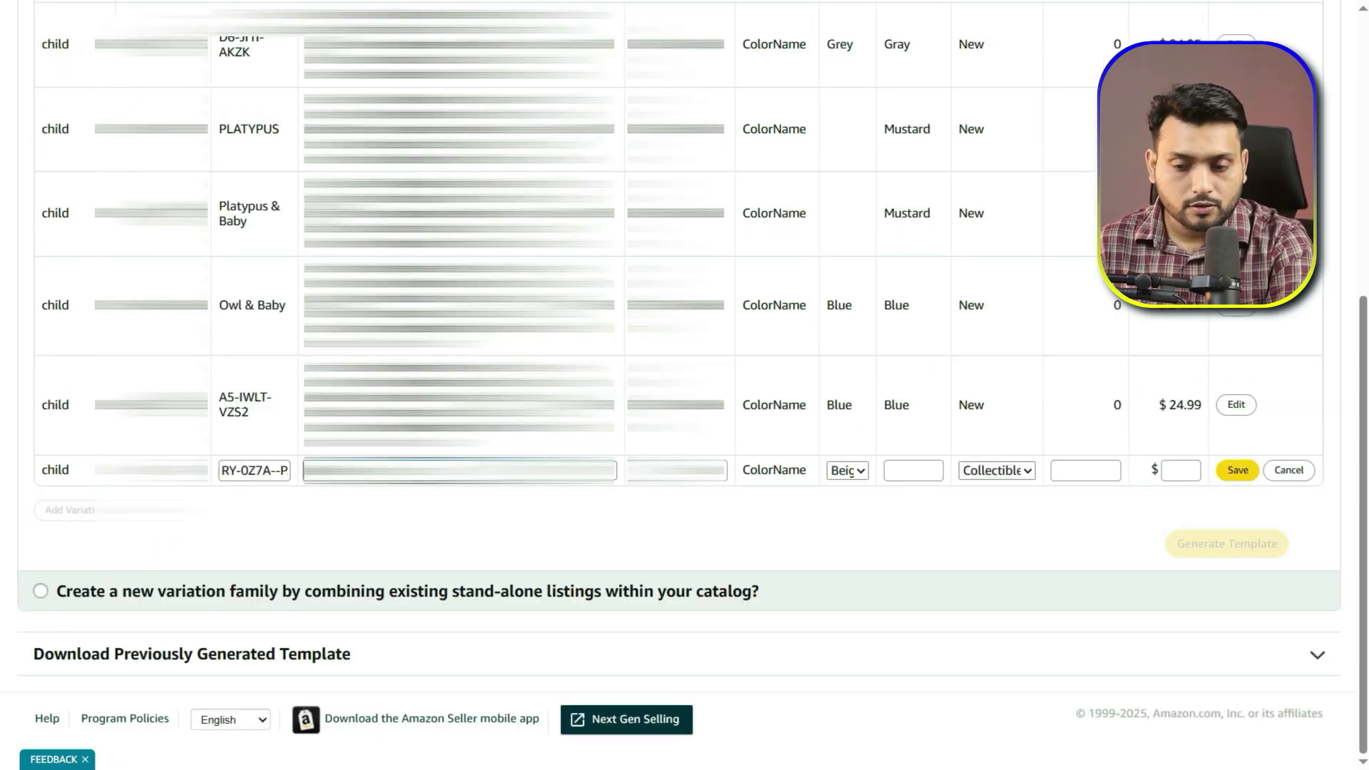
key(Tab)
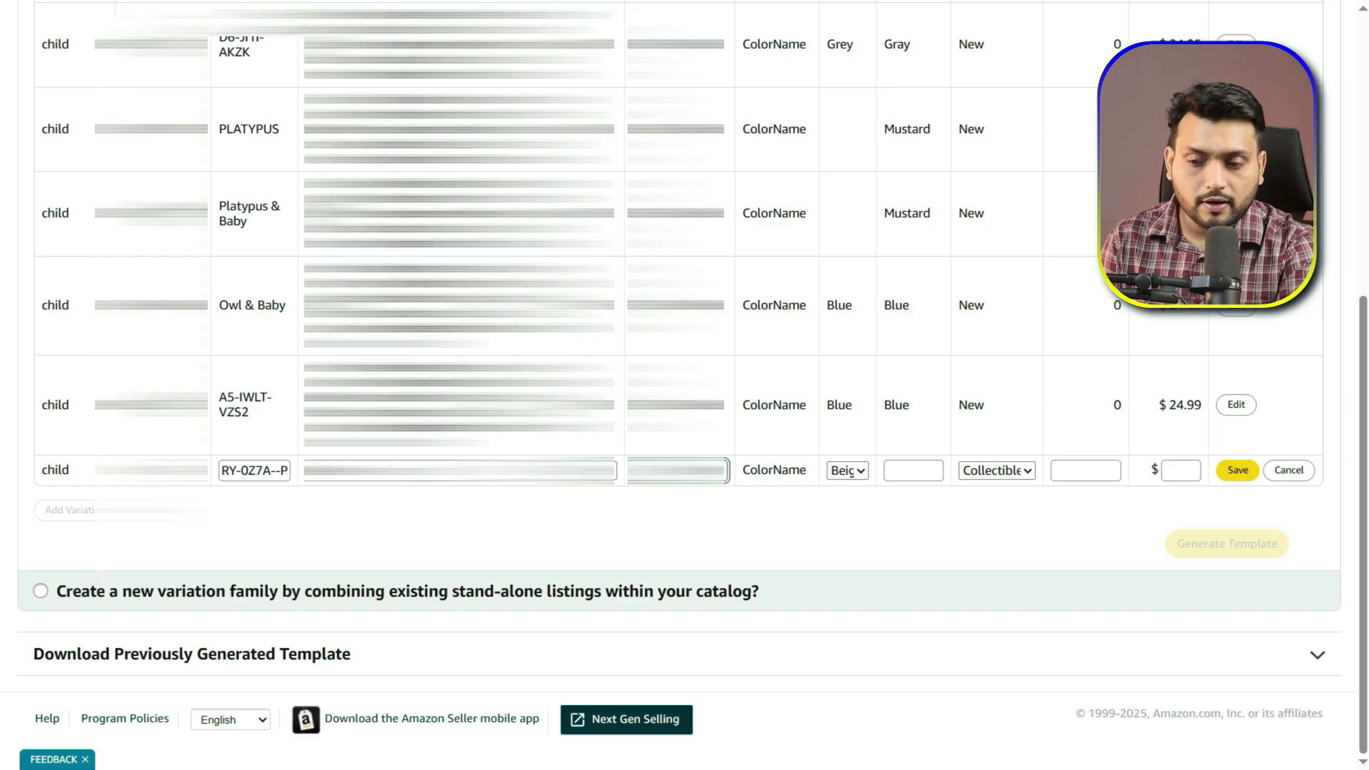
click(847, 471)
click(848, 404)
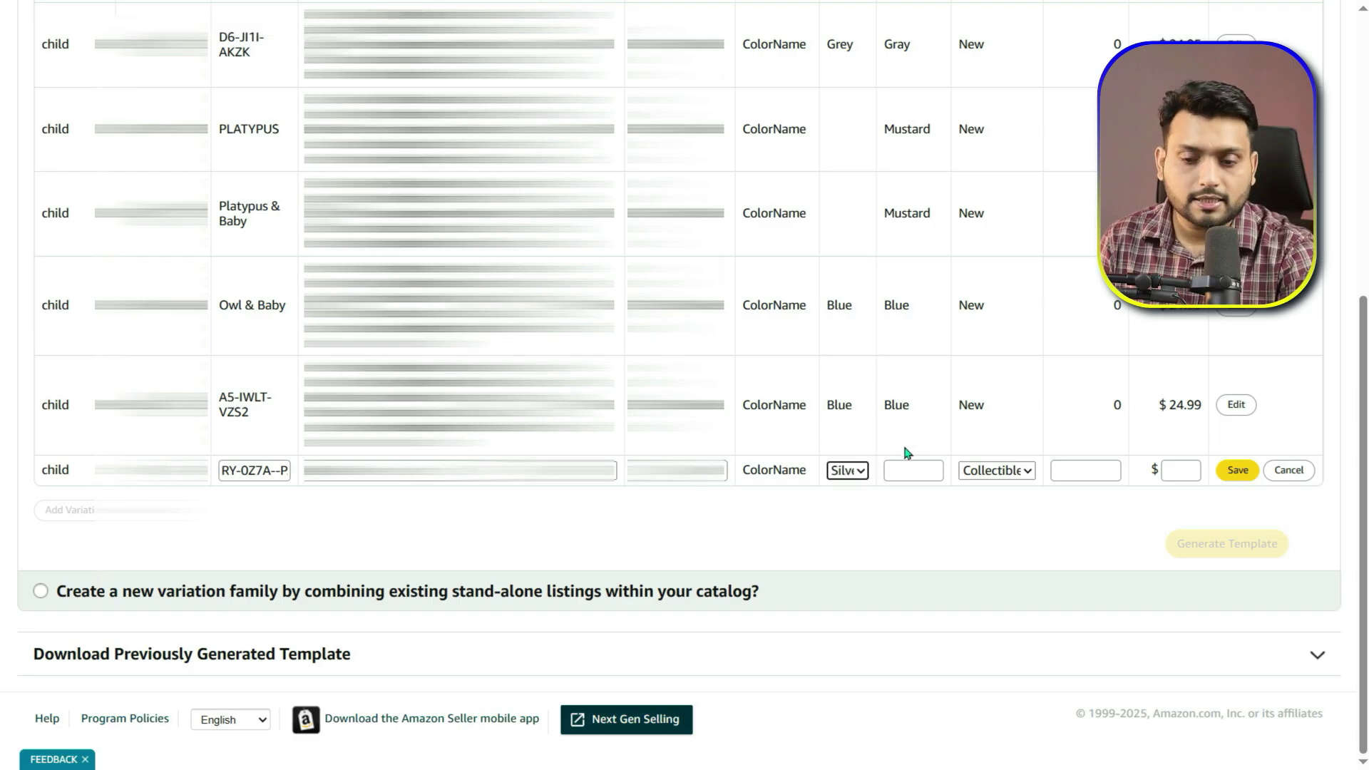
click(996, 470)
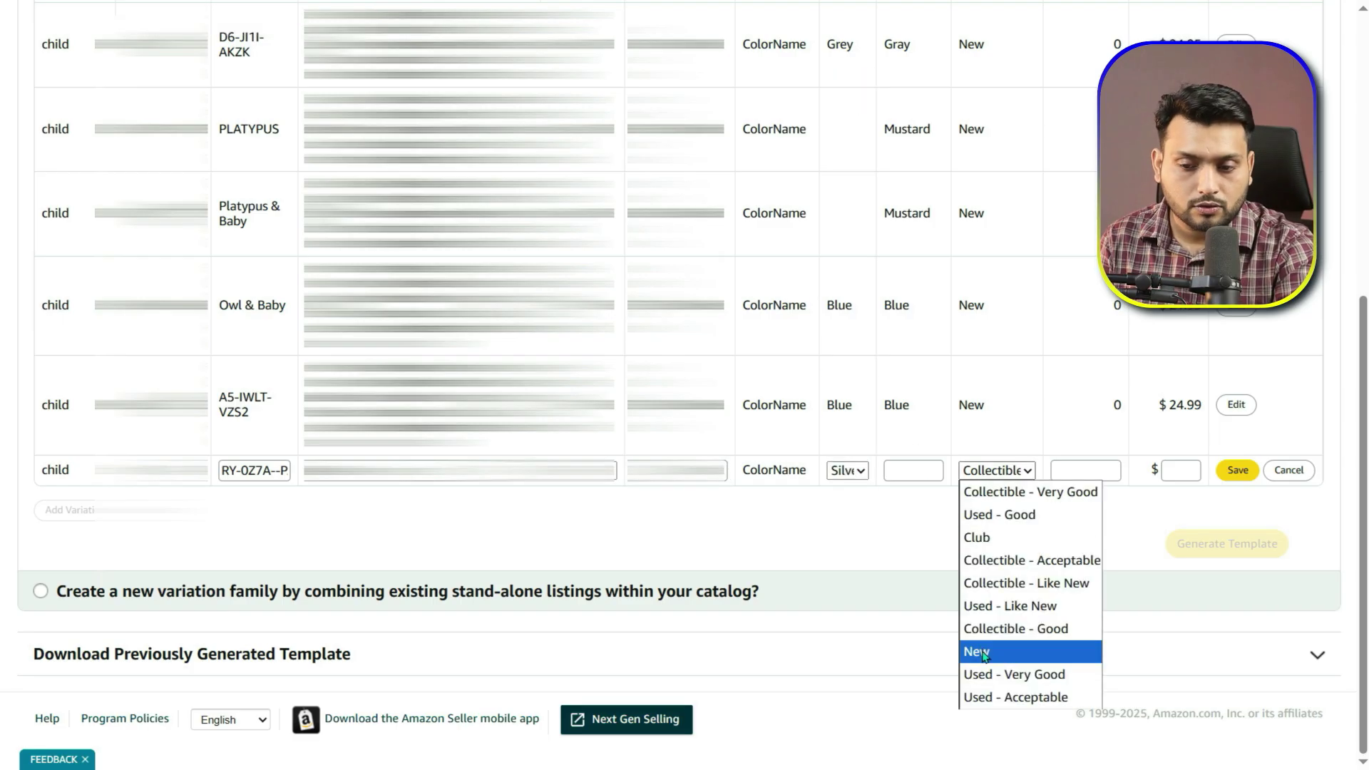
click(1031, 653)
click(1117, 472)
click(1195, 471)
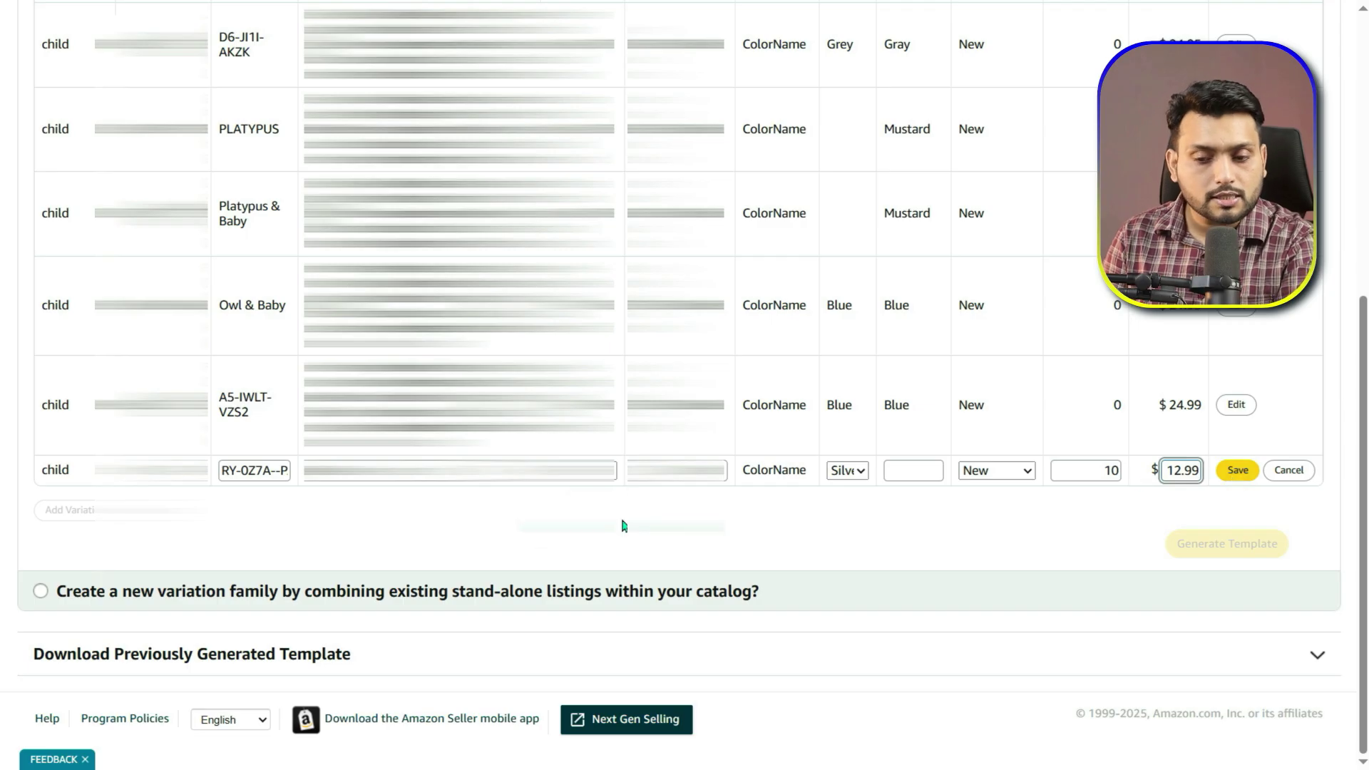
click(1289, 471)
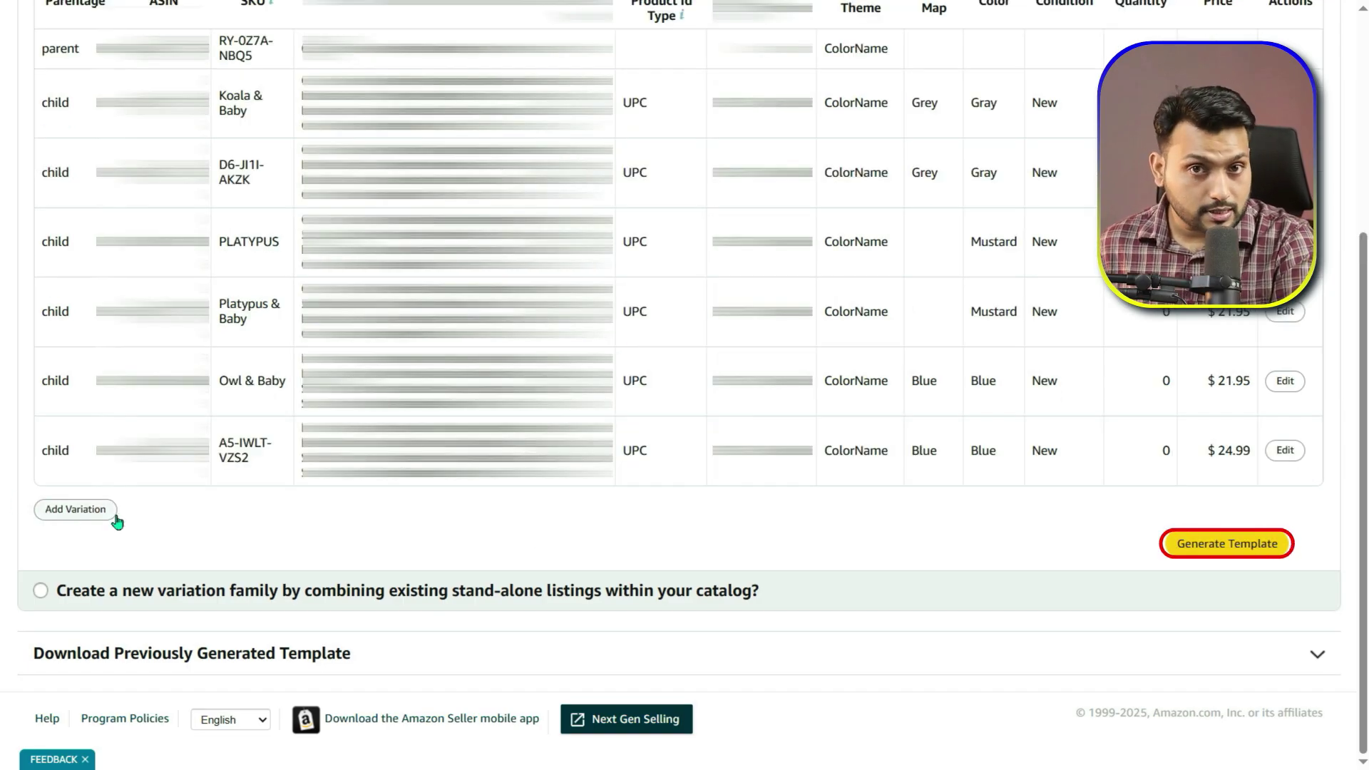
Generate and download the variation family's template, and open the downloaded spreadsheet.
click(1221, 545)
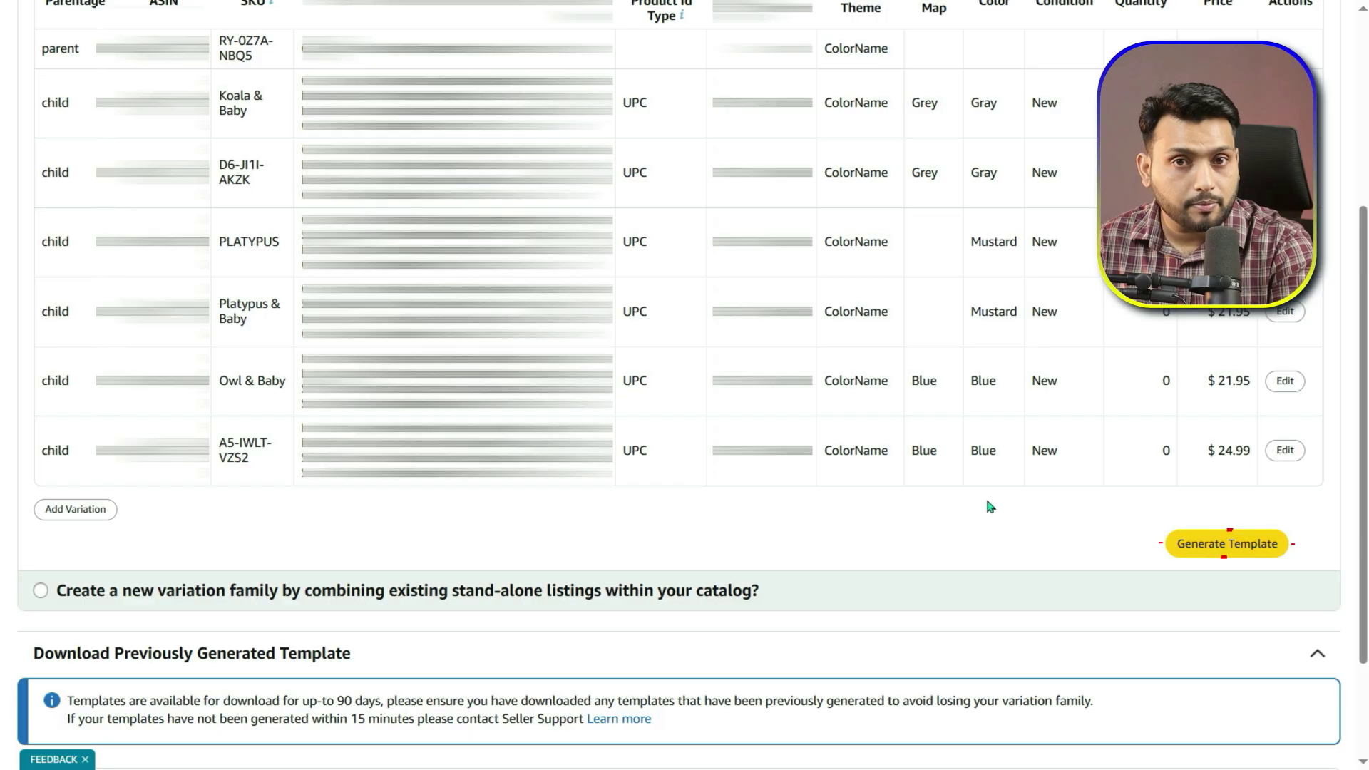
scroll(987, 504, down, 2)
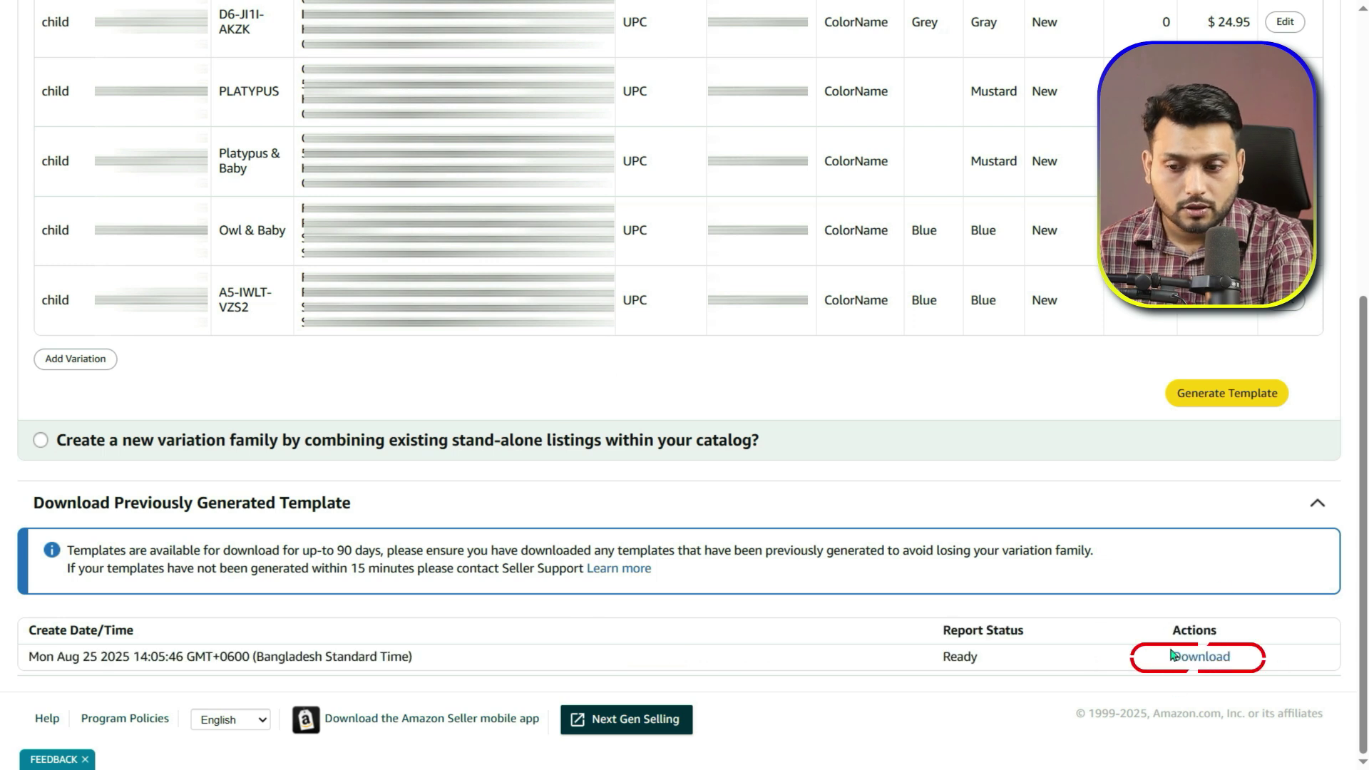
click(1200, 657)
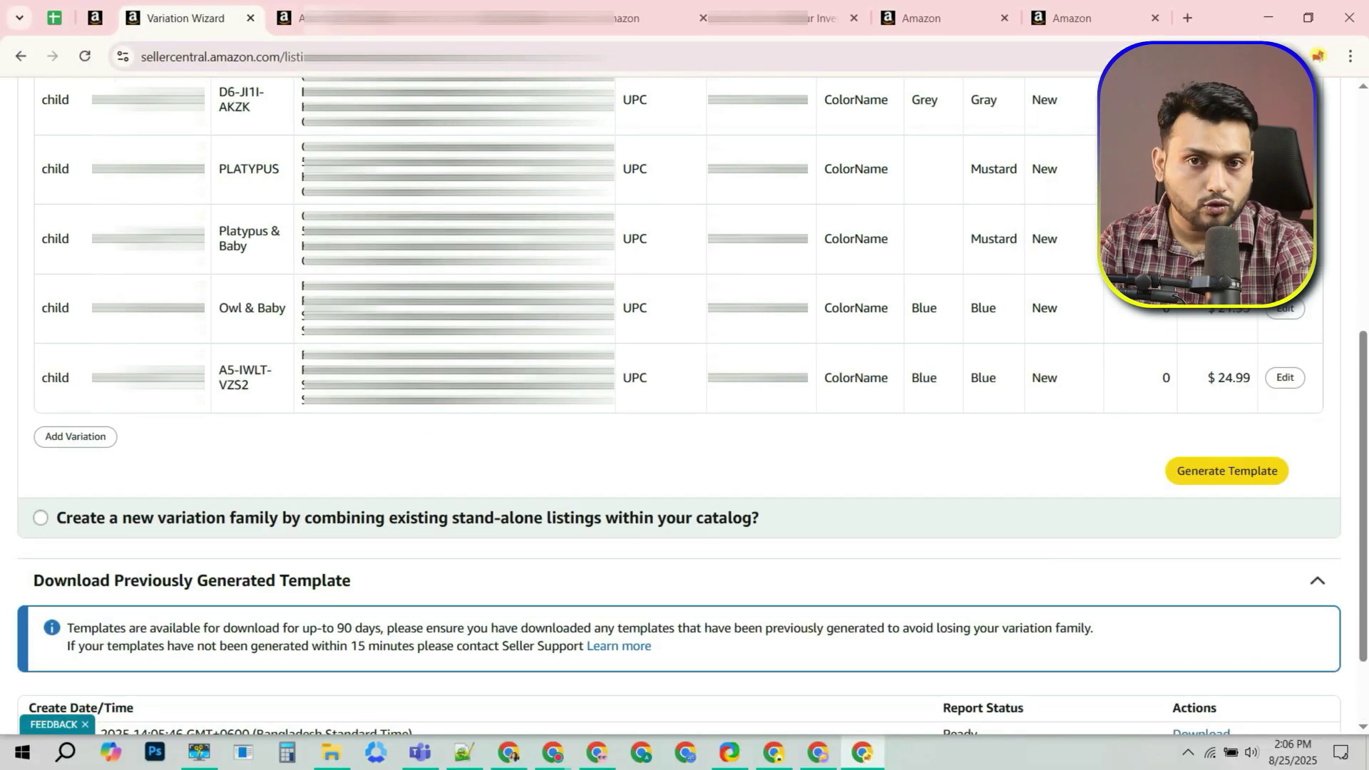
click(1070, 154)
click(744, 552)
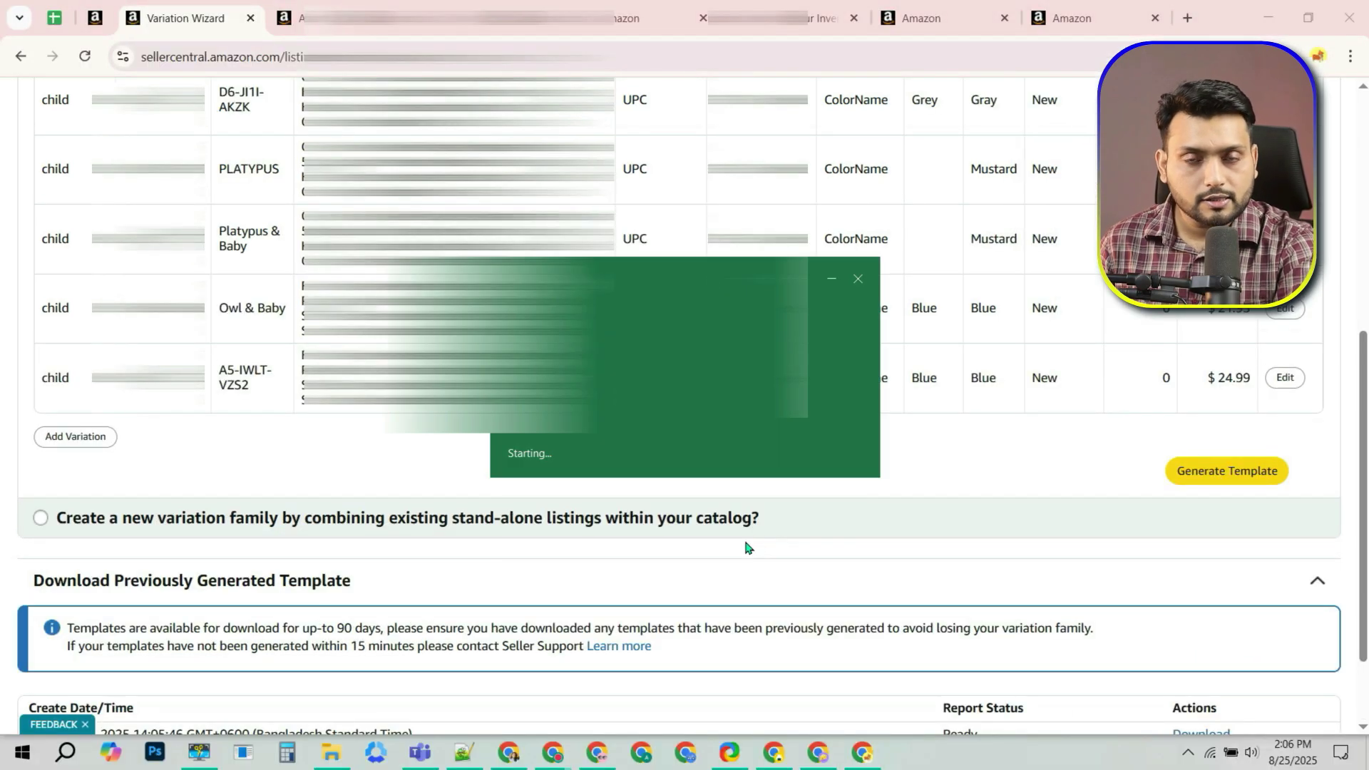